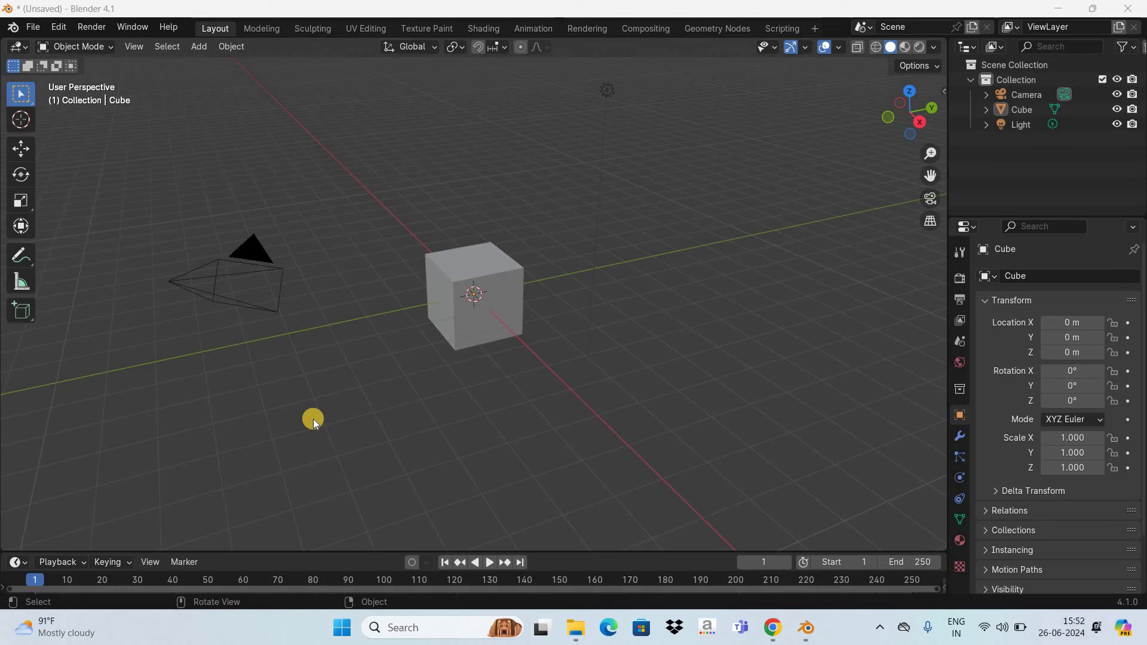
# - Search Google in Chrome for 'mixamo' and open the Mixamo website from the results
pyautogui.click(772, 627)
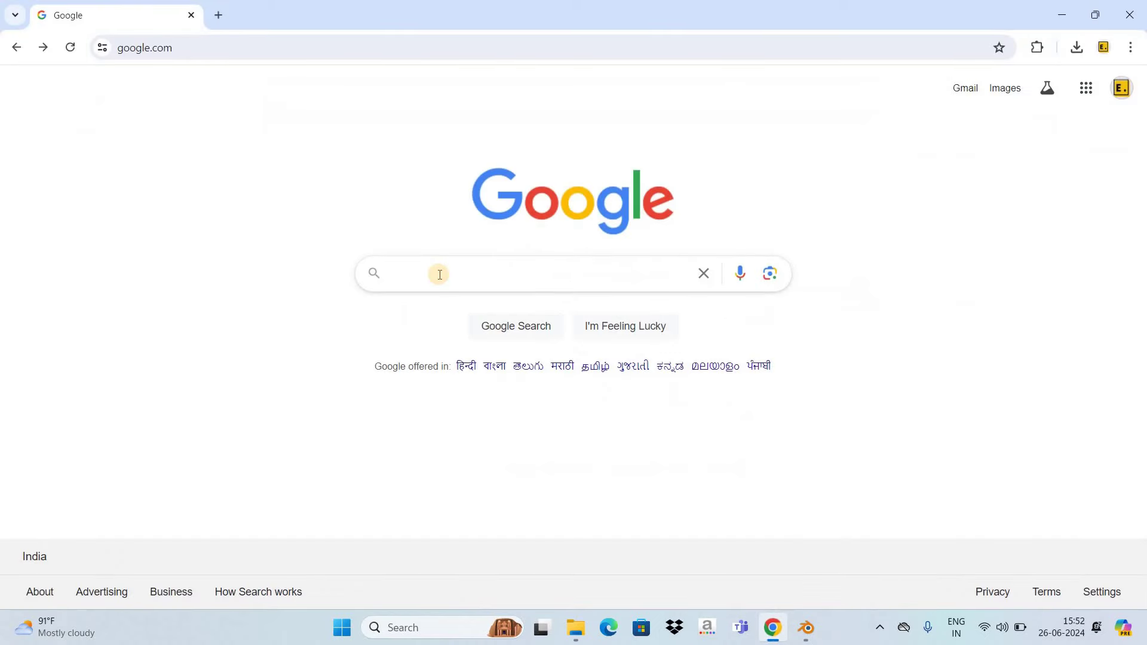
pyautogui.click(440, 274)
pyautogui.write('mix')
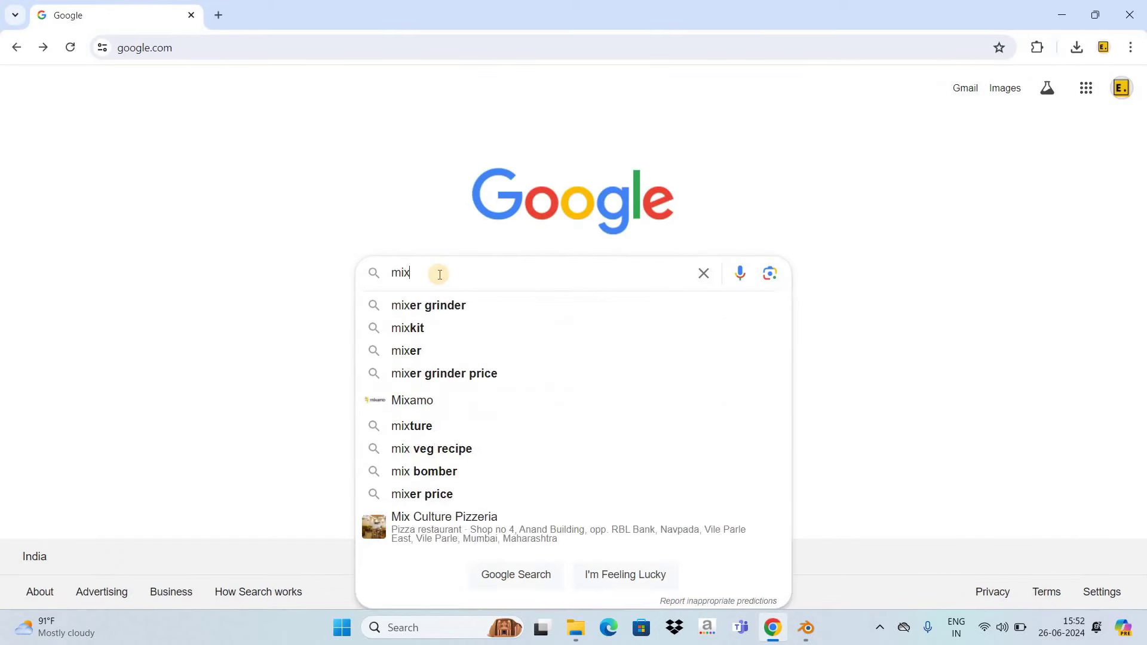
pyautogui.write('amo')
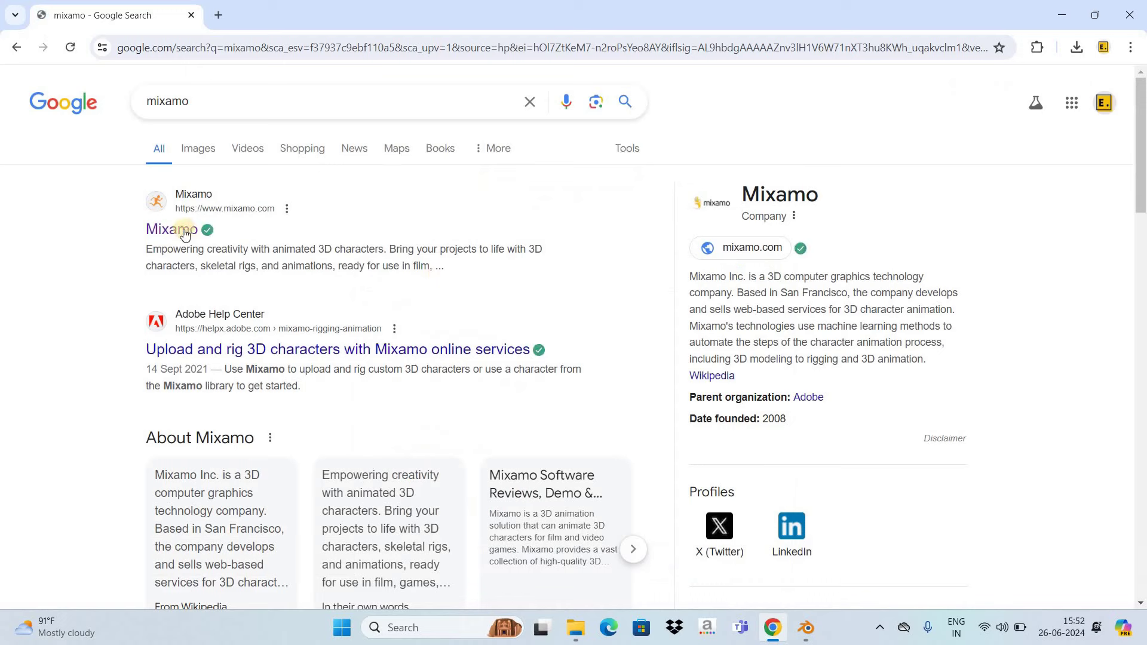
pyautogui.click(185, 235)
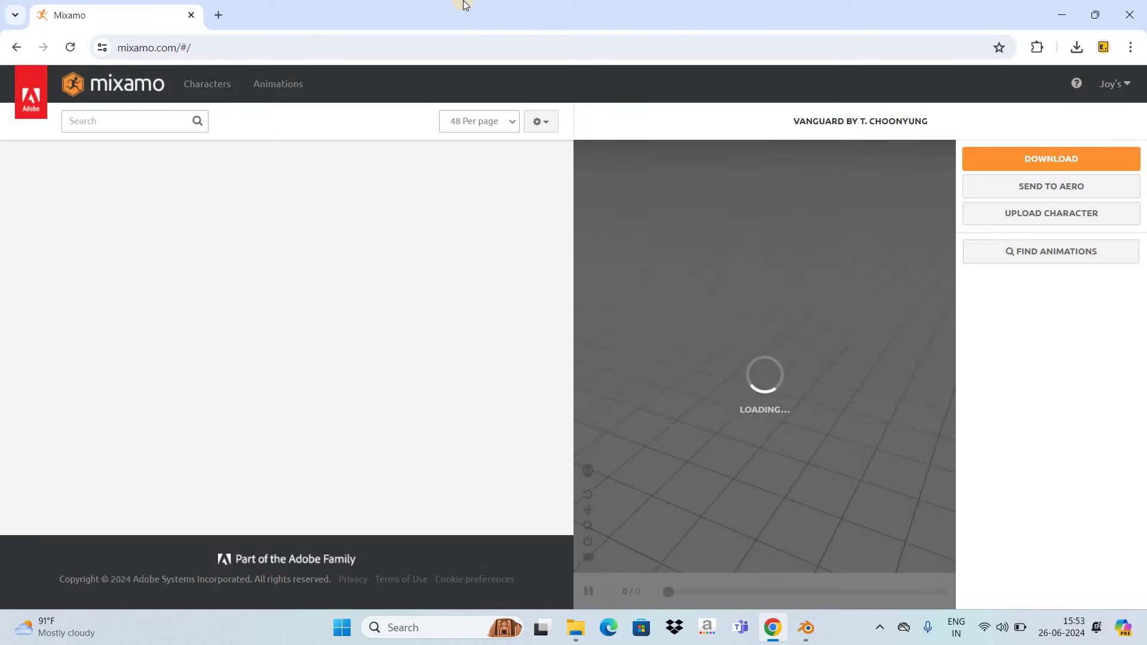
# - Choose the Vanguard By T. Choonyung character and bring up its animation library
pyautogui.click(203, 85)
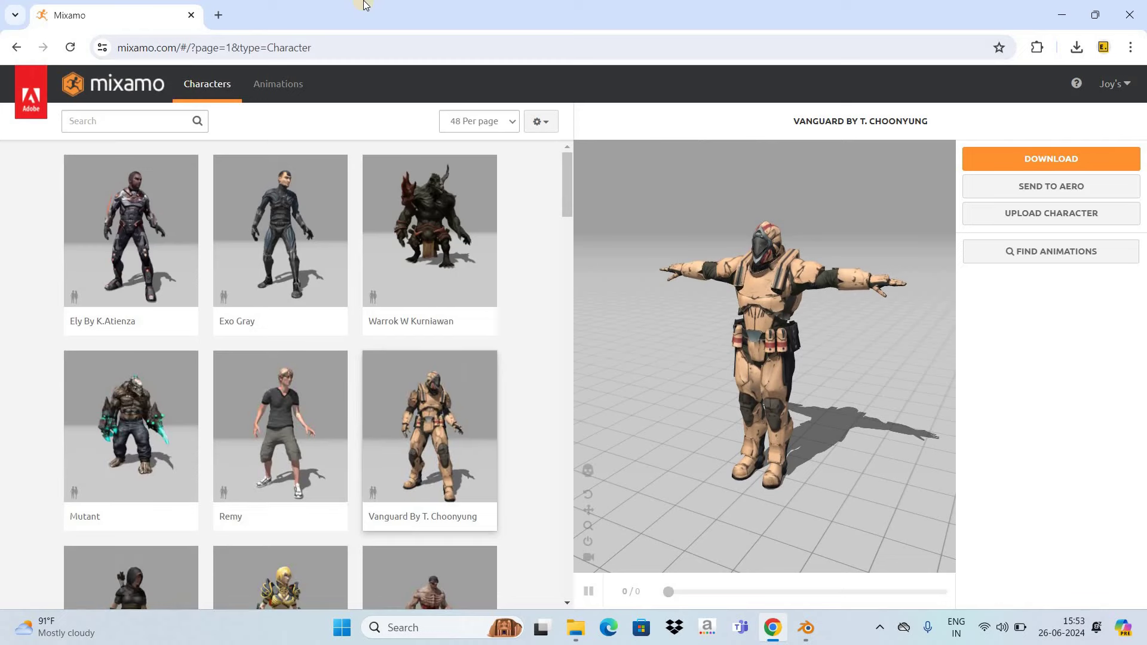
pyautogui.click(400, 450)
pyautogui.click(1063, 257)
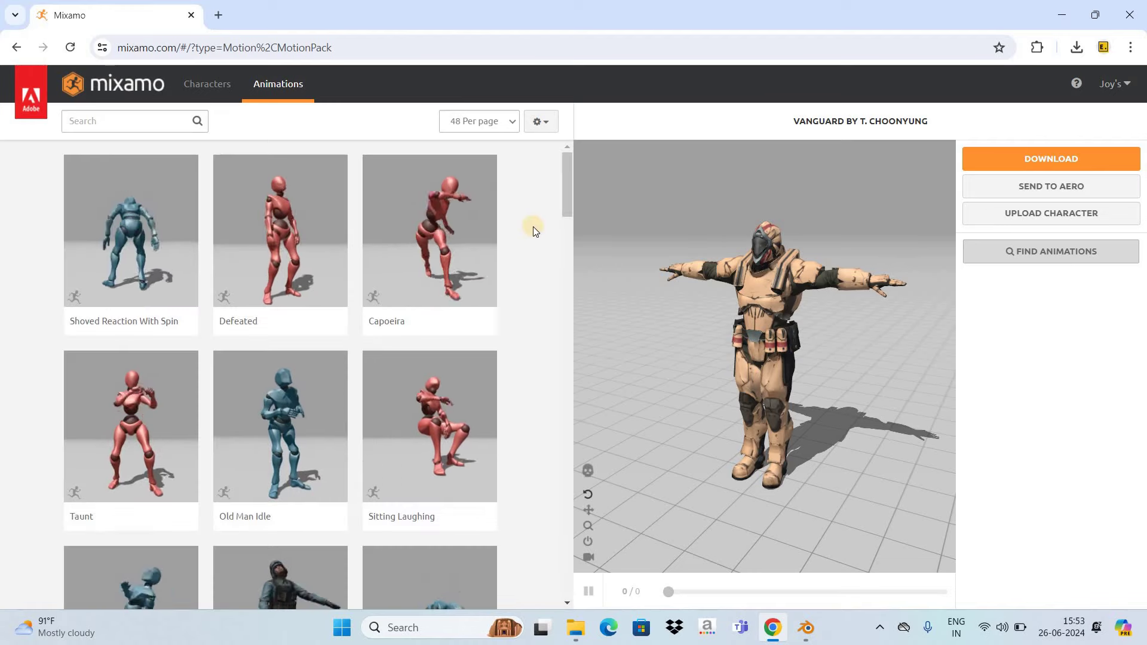
# - Search the animations for 'walking' and apply the Walking clip to Vanguard
pyautogui.click(131, 119)
pyautogui.write('walking')
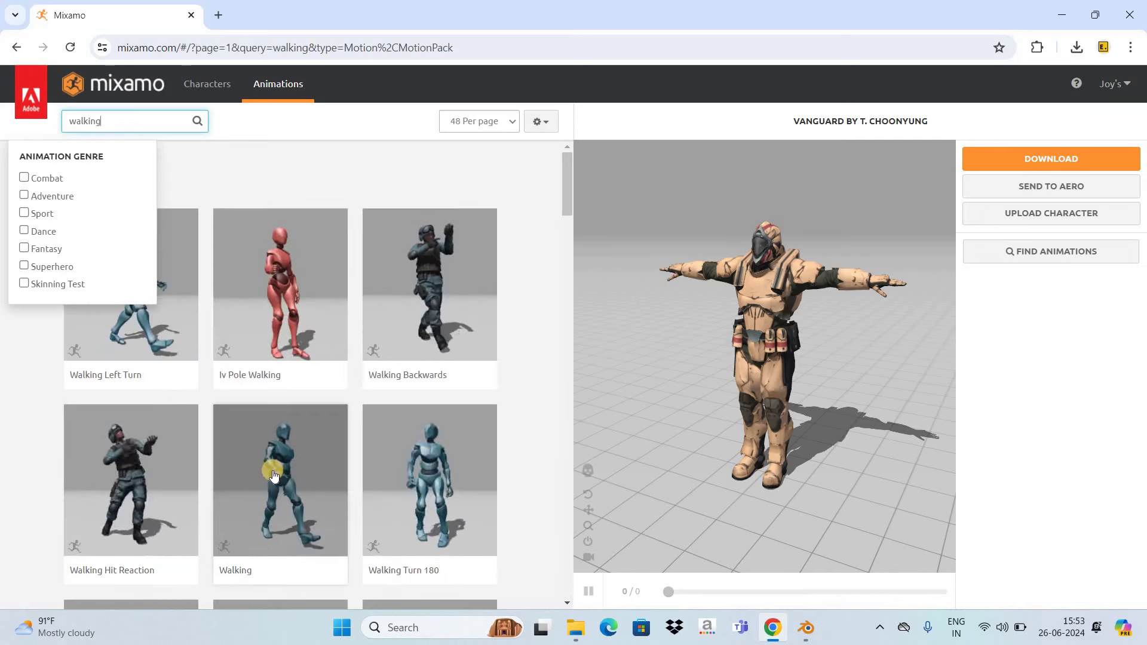
pyautogui.click(274, 476)
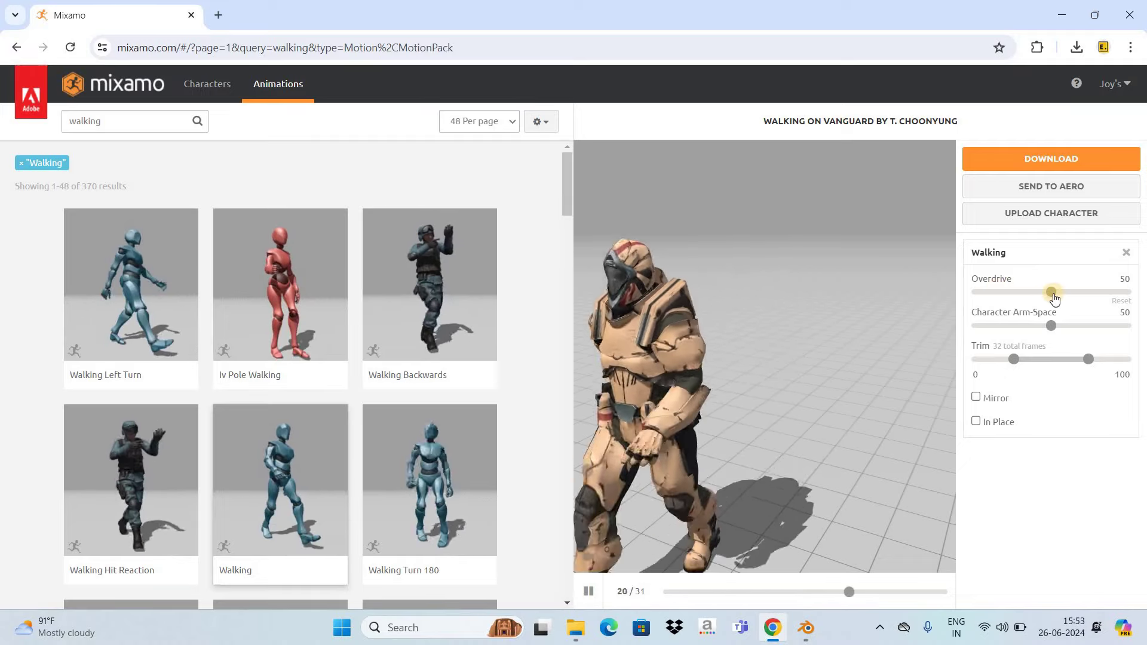
# - Set Overdrive to 29 and Character Arm-Space to 82, and widen the Trim to -50–150
pyautogui.moveTo(1053, 297); pyautogui.dragTo(1016, 299)
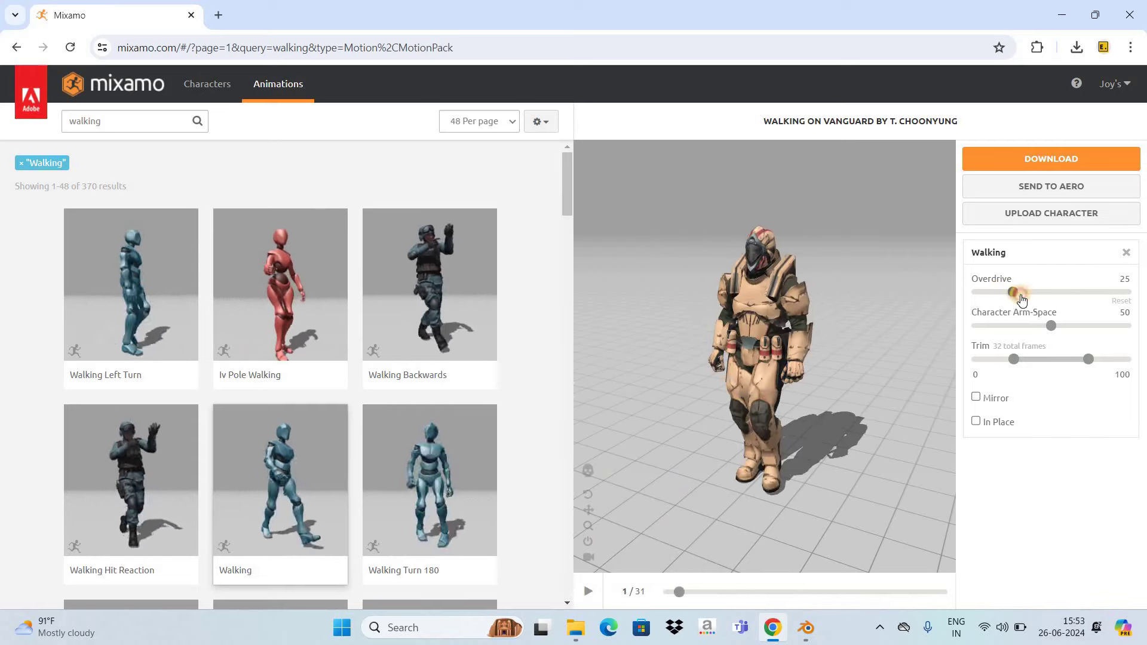
pyautogui.moveTo(1023, 299); pyautogui.dragTo(1024, 299)
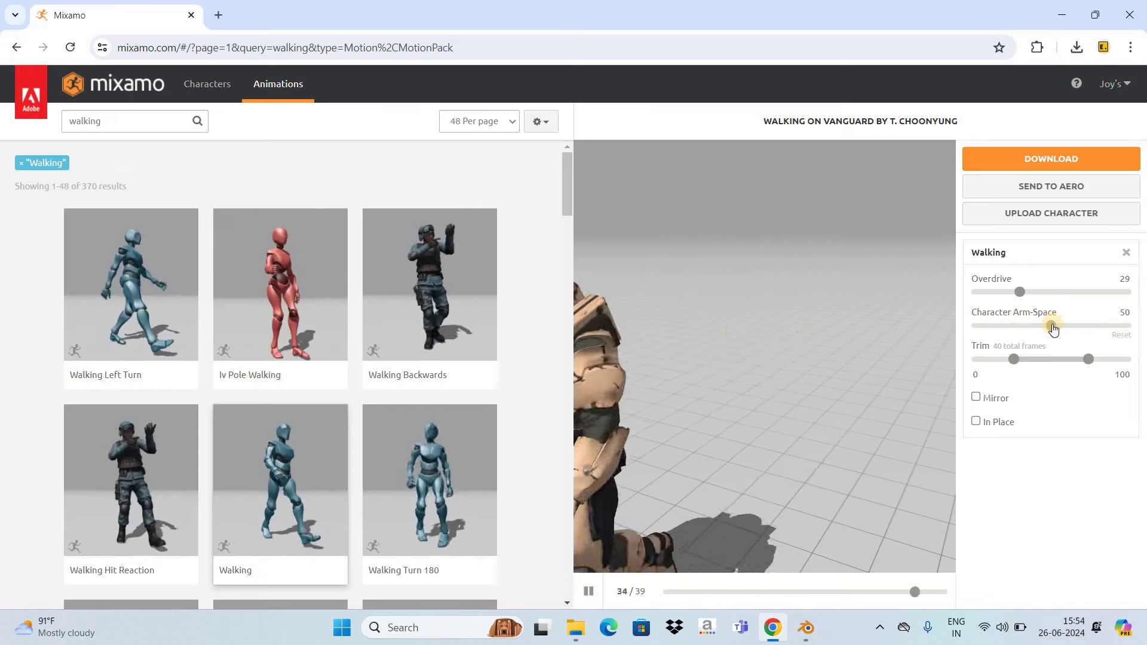
pyautogui.moveTo(1052, 327); pyautogui.dragTo(1099, 327)
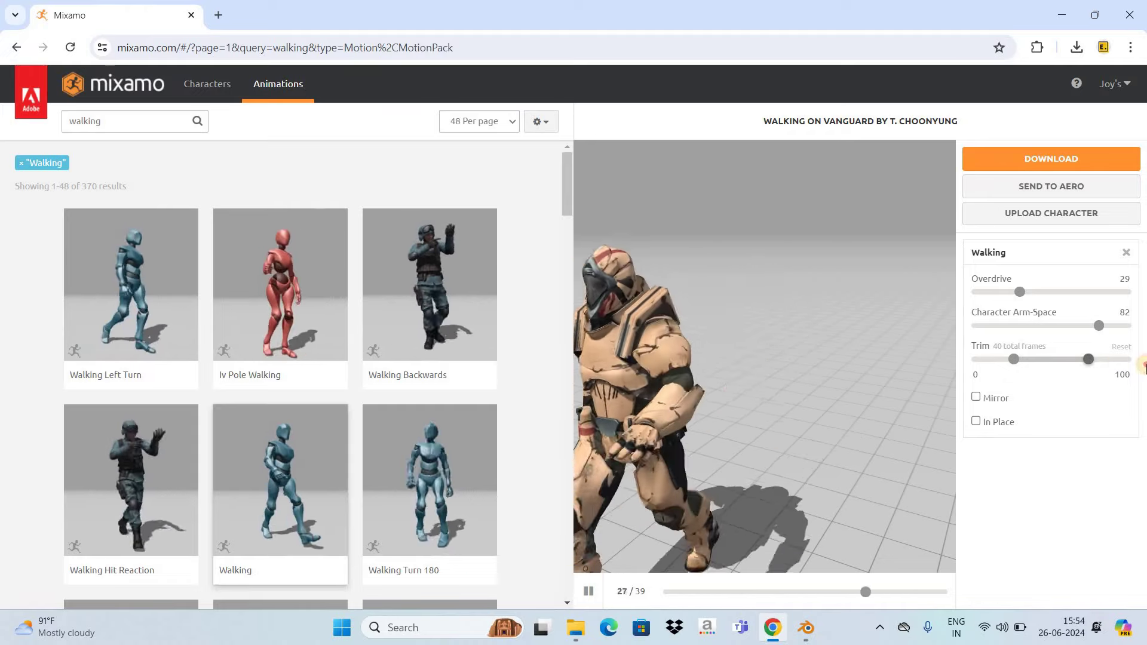
pyautogui.moveTo(1089, 359); pyautogui.dragTo(1126, 359)
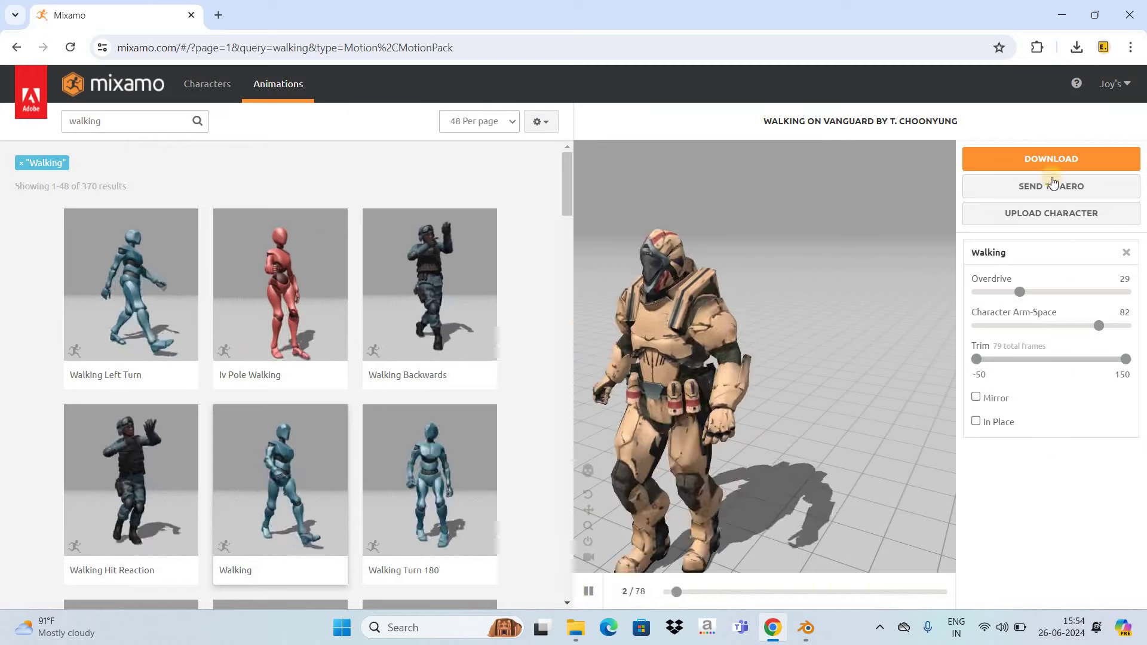
# - Download the walking character as Collada (.dae) at 30 frames per second
pyautogui.click(1049, 161)
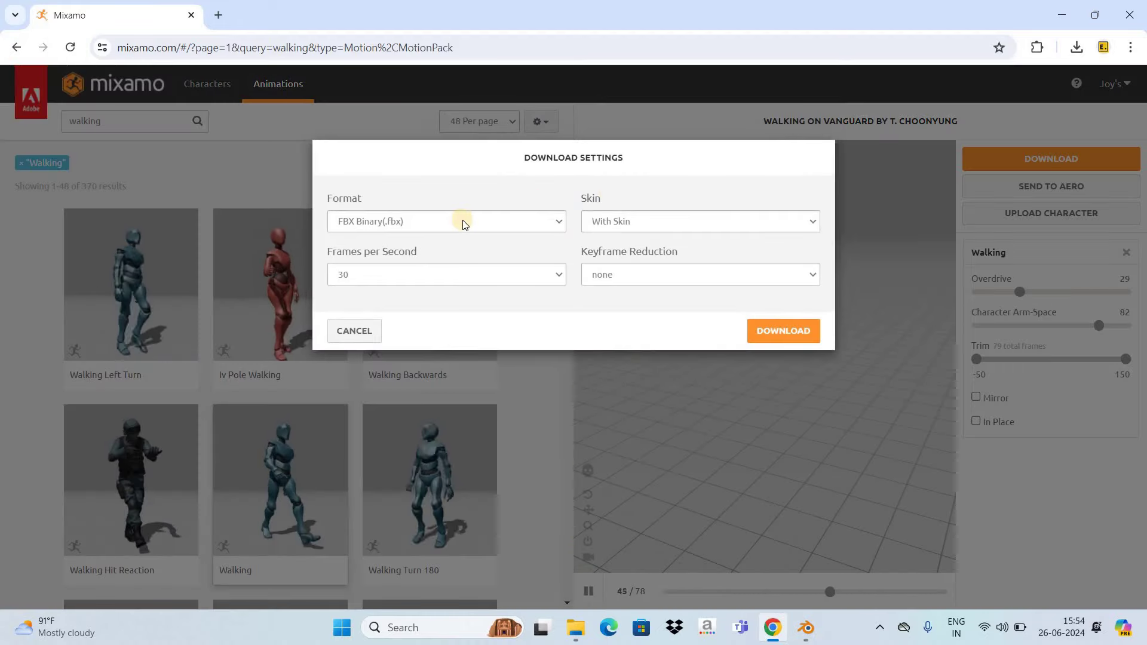
pyautogui.click(464, 221)
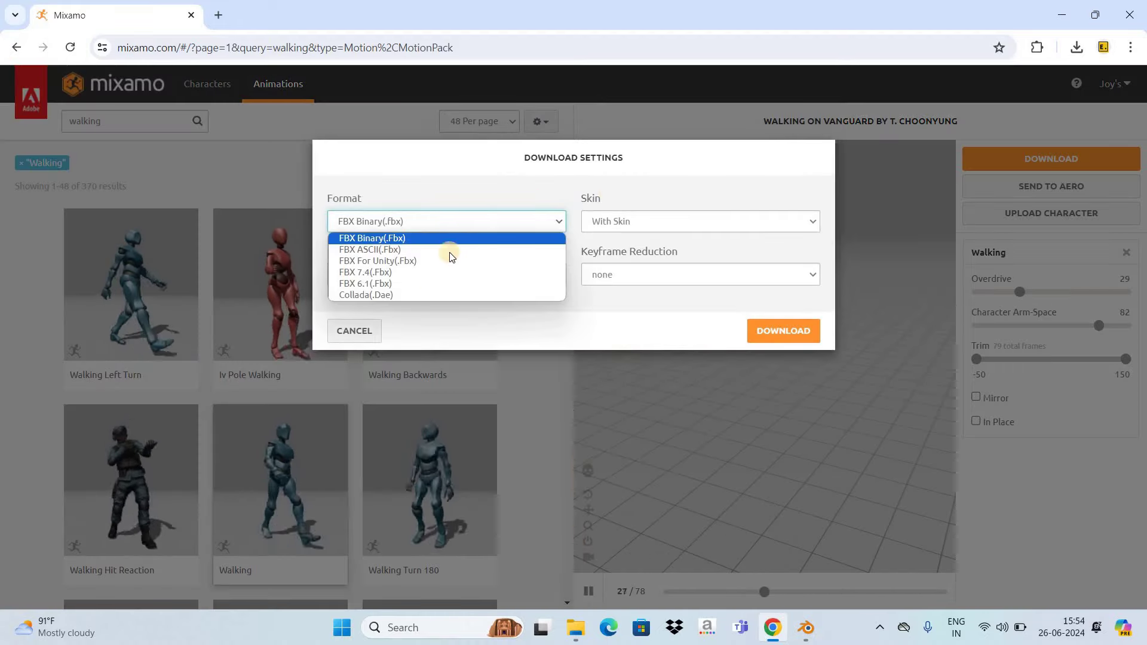
pyautogui.click(415, 297)
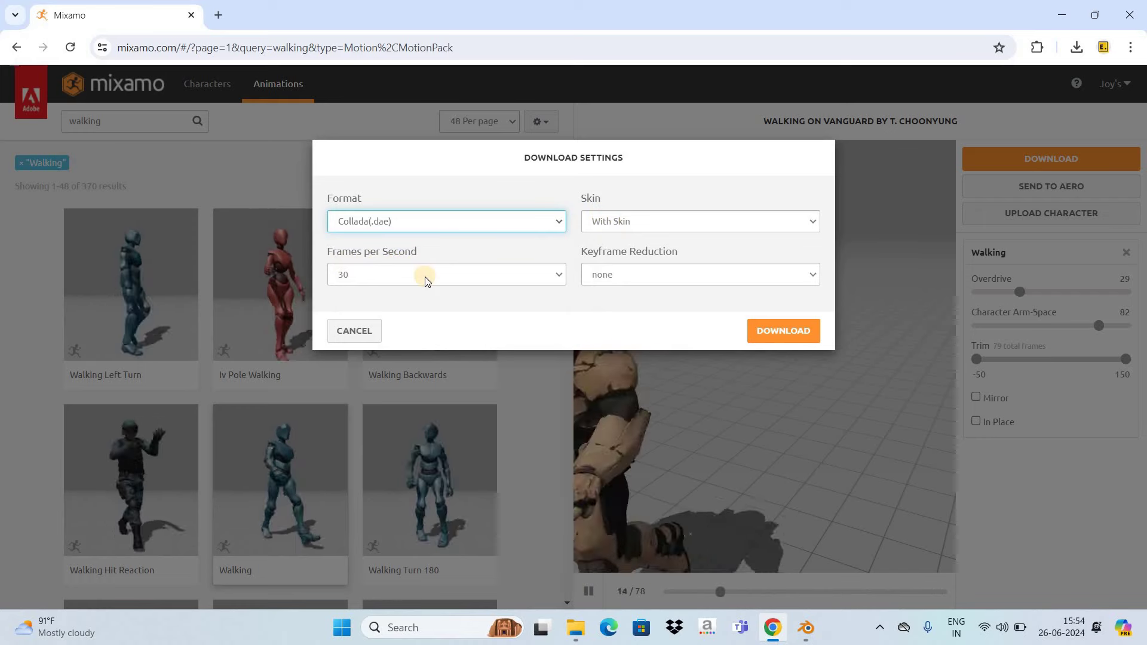
pyautogui.click(425, 277)
pyautogui.click(626, 250)
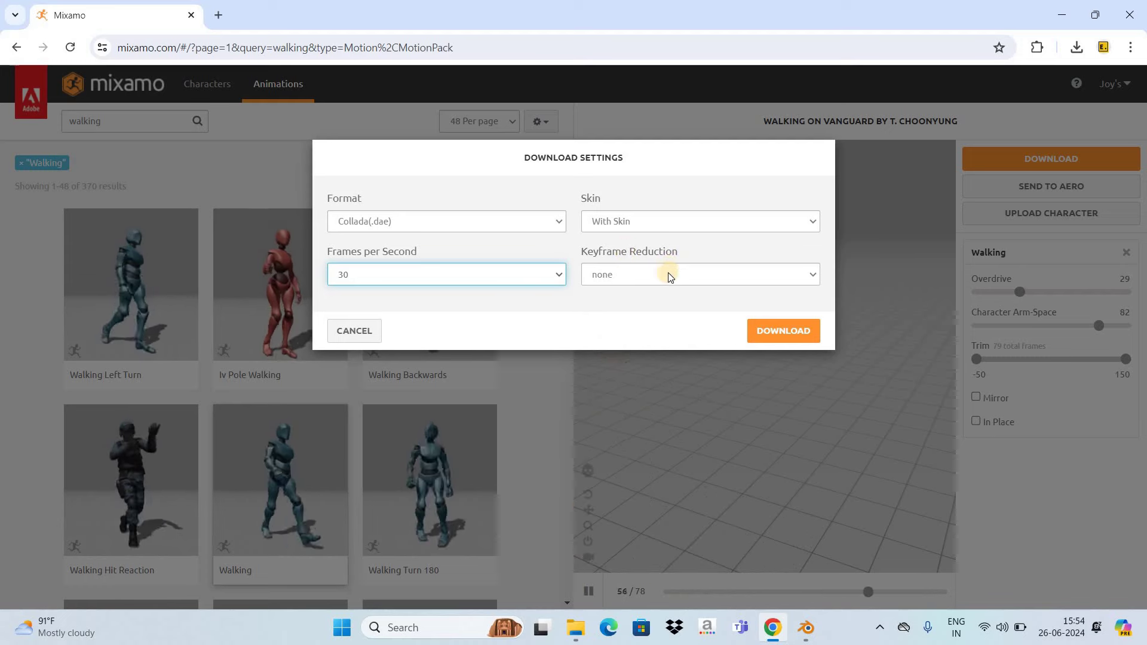
pyautogui.click(791, 330)
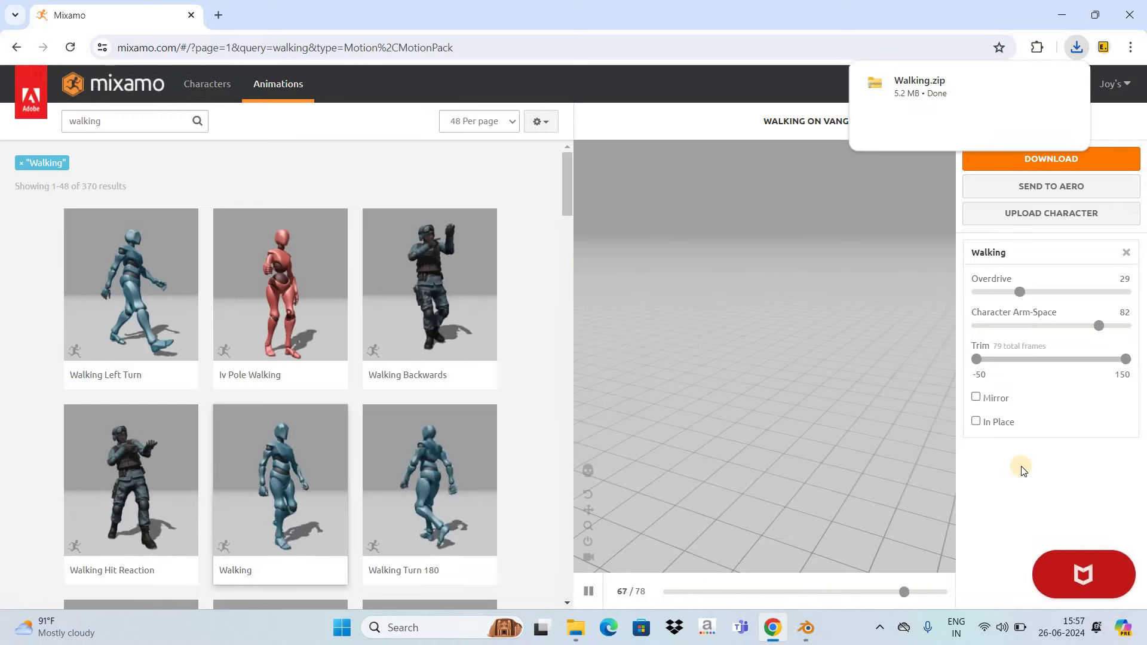
# - Extract Walking.zip from Downloads into a Walking folder containing Walking.dae and textures
pyautogui.click(578, 628)
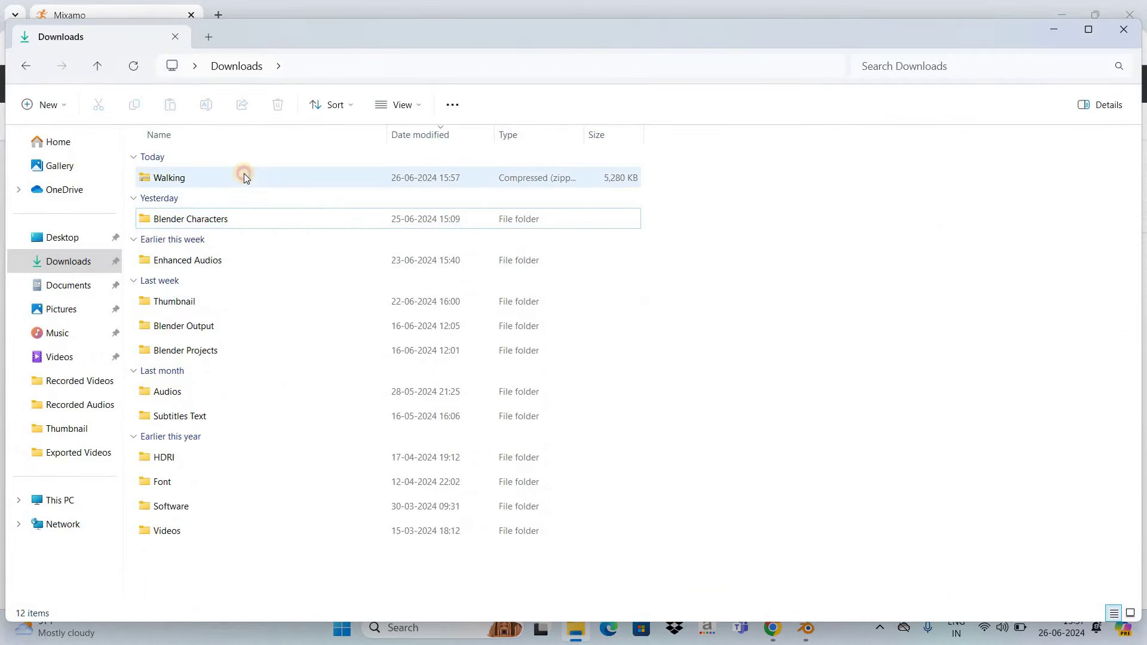
pyautogui.click(258, 174)
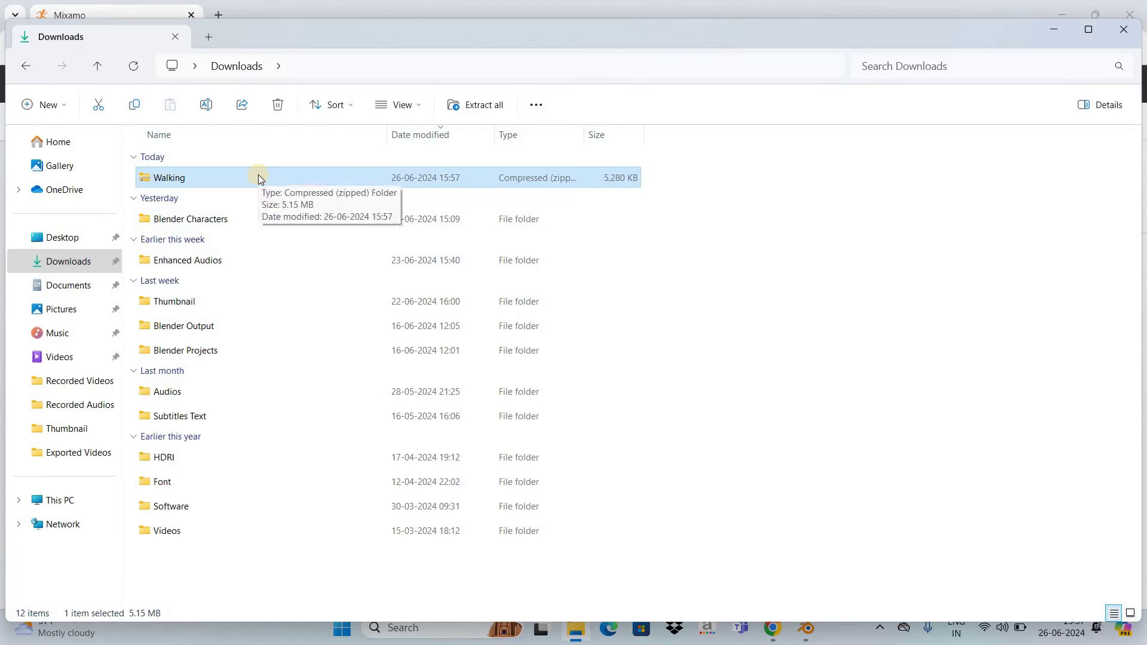
pyautogui.click(483, 108)
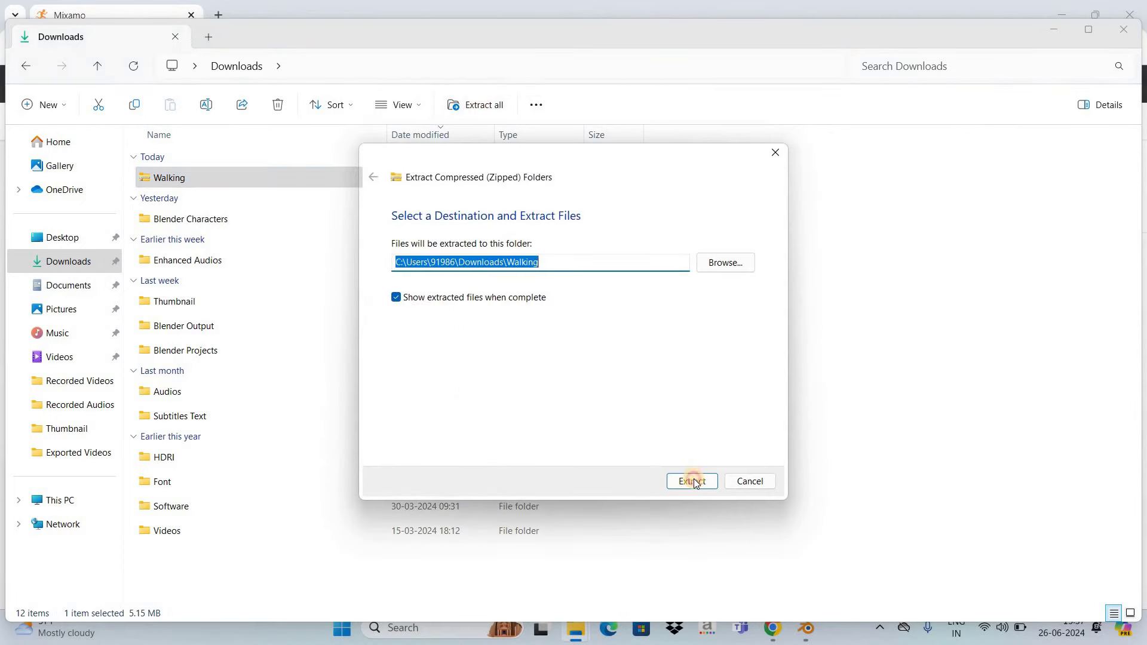
pyautogui.click(693, 480)
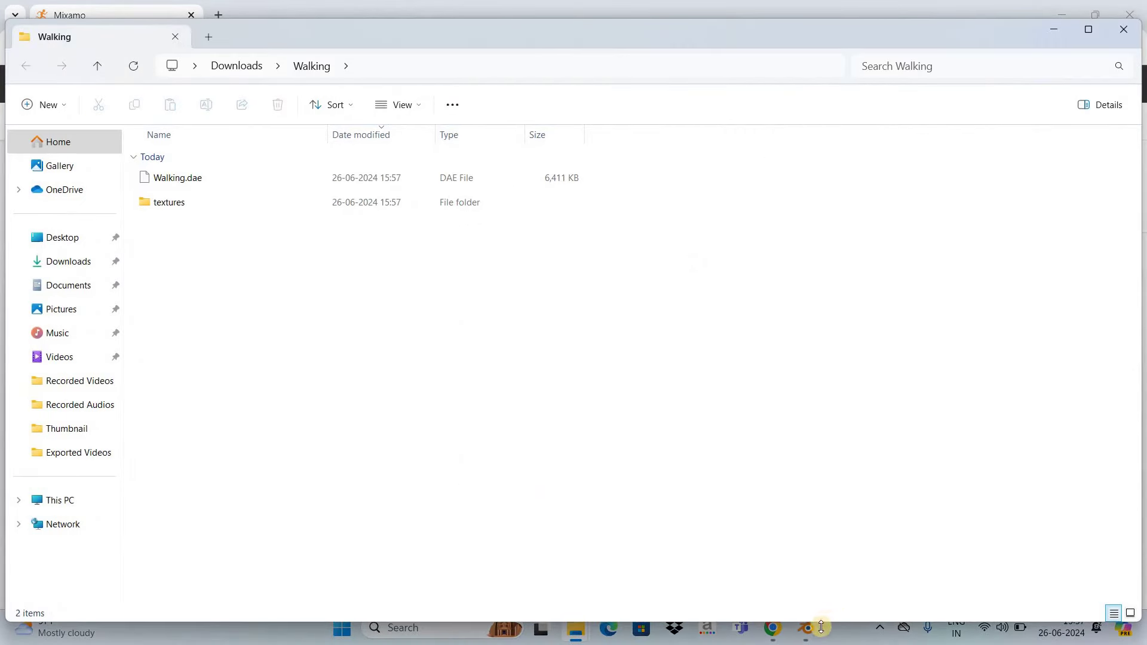
# - Return to Blender and delete the default cube
pyautogui.hotkey('alt', 'Tab')
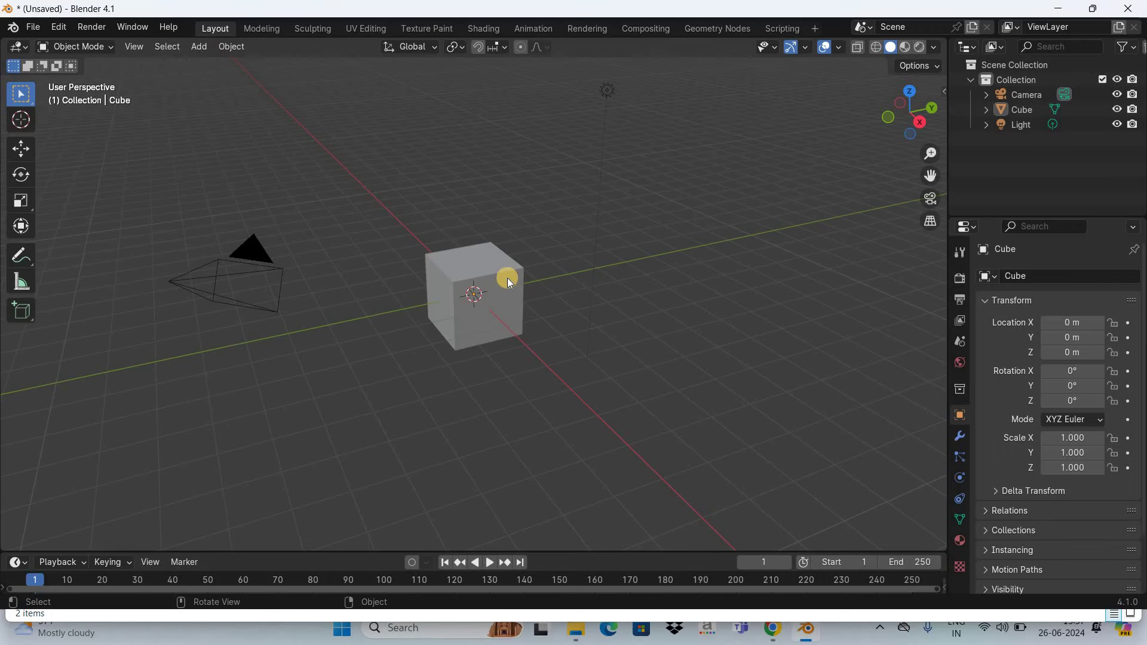
pyautogui.click(507, 277)
pyautogui.press('Delete')
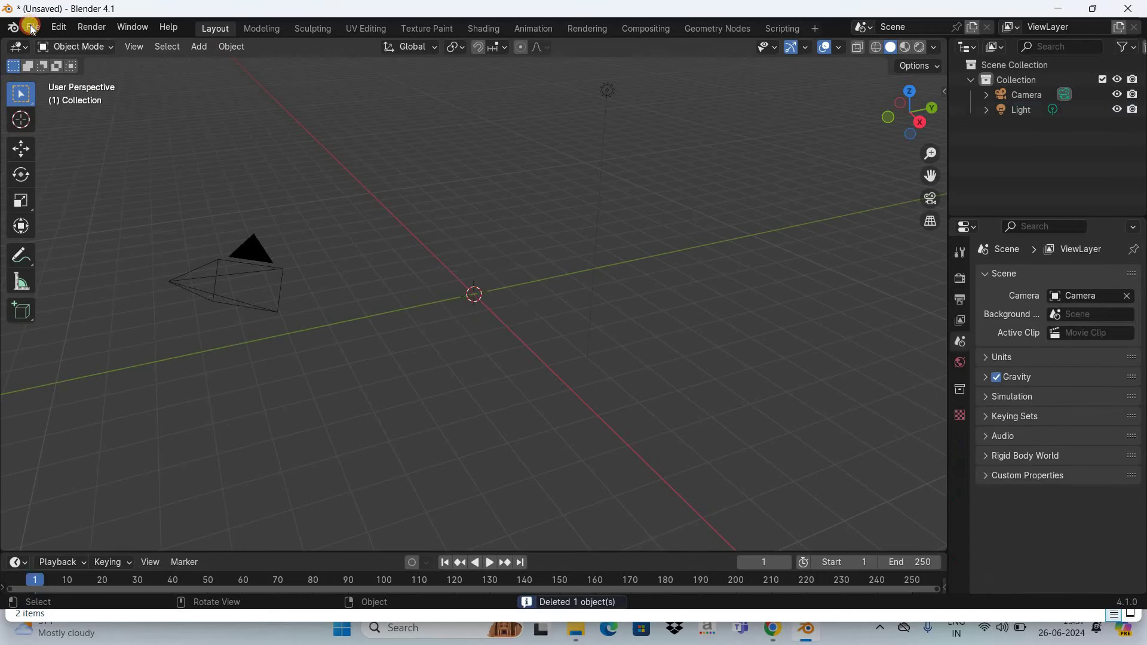
# - Import Walking.dae from Downloads > Walking as a Collada file
pyautogui.click(33, 28)
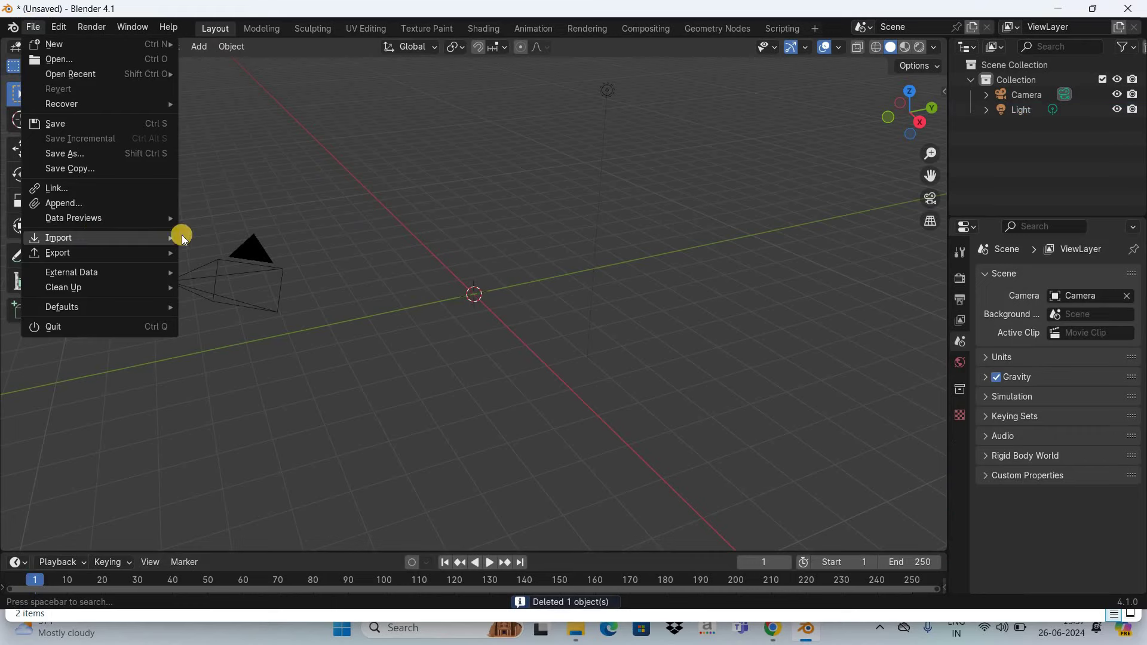
pyautogui.moveTo(178, 237)
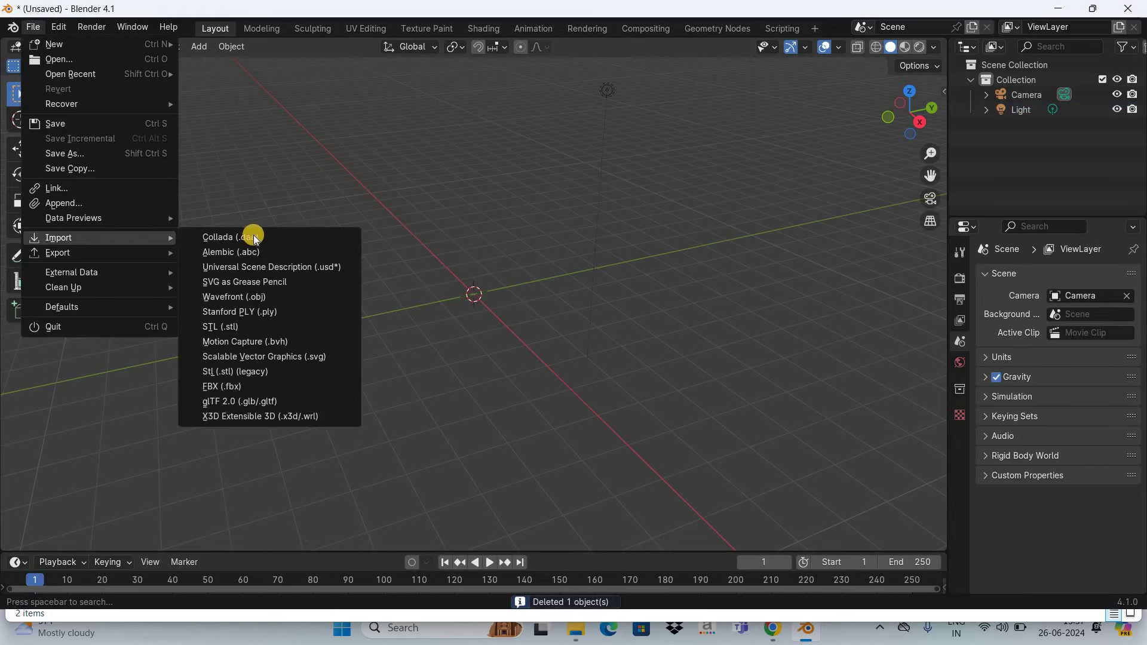
pyautogui.click(292, 239)
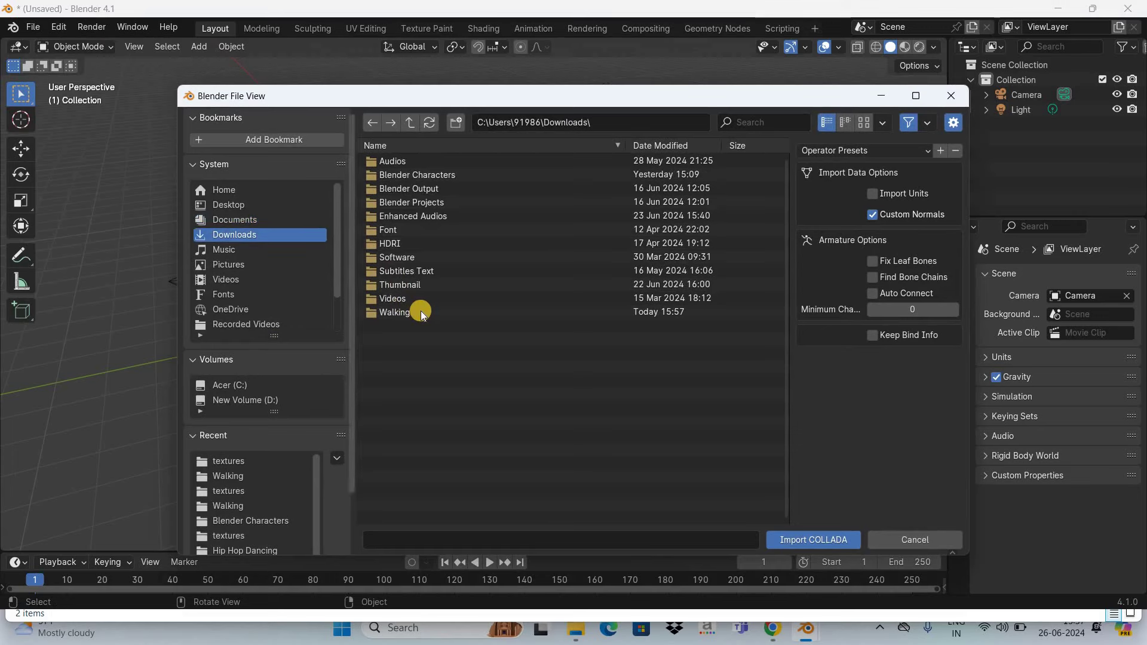
pyautogui.click(420, 311)
pyautogui.click(420, 310)
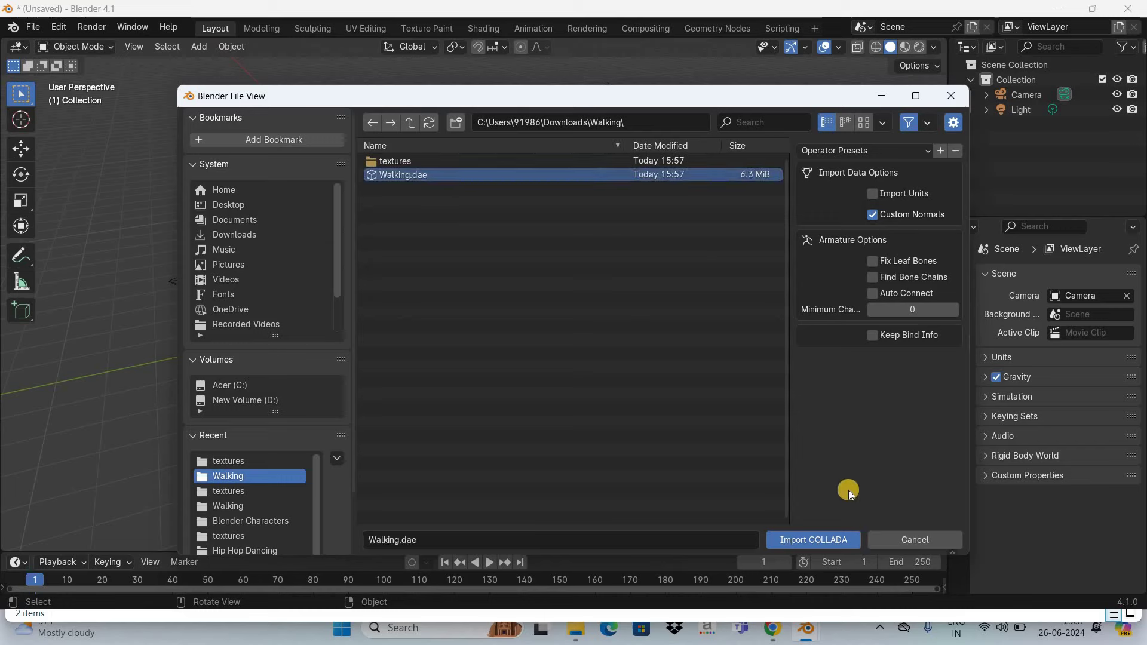
pyautogui.click(840, 541)
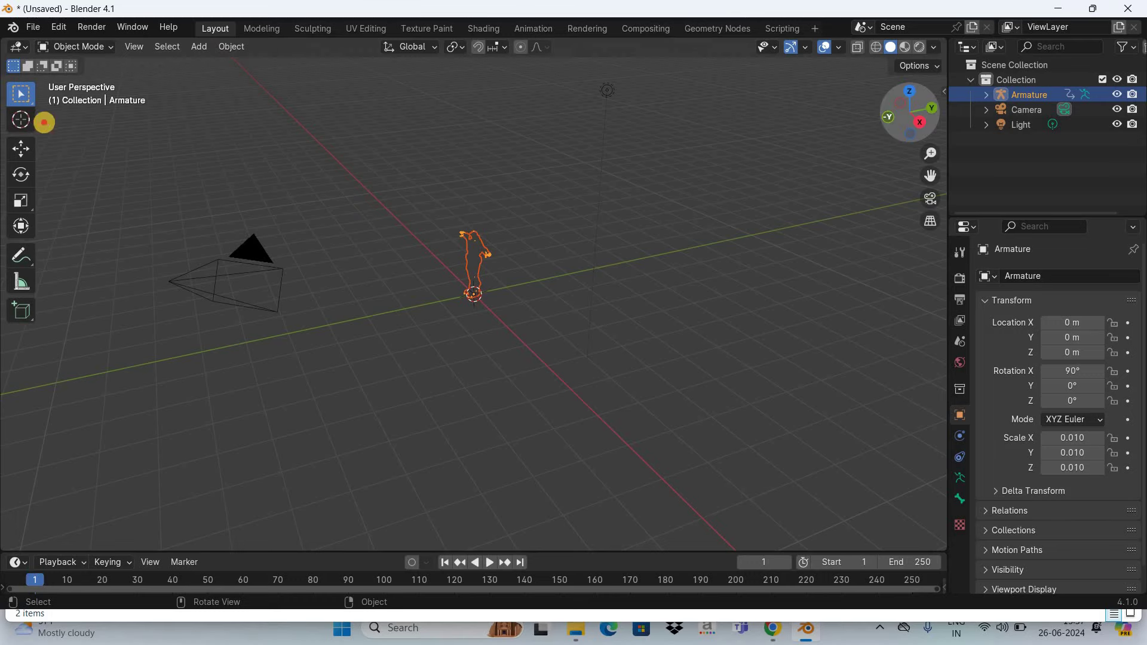
# - Switch to the Shading workspace and select the character mesh to show VanguardBodyMat's node tree
pyautogui.moveTo(890, 122); pyautogui.dragTo(489, 33)
pyautogui.click(485, 29)
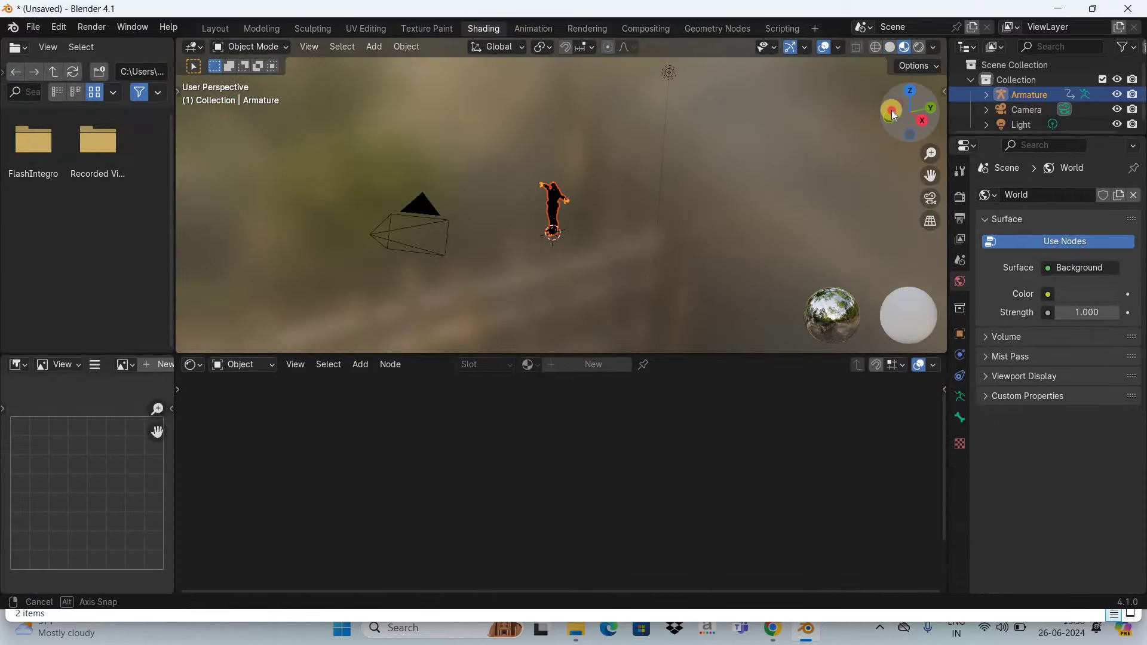
pyautogui.moveTo(890, 111); pyautogui.dragTo(572, 221)
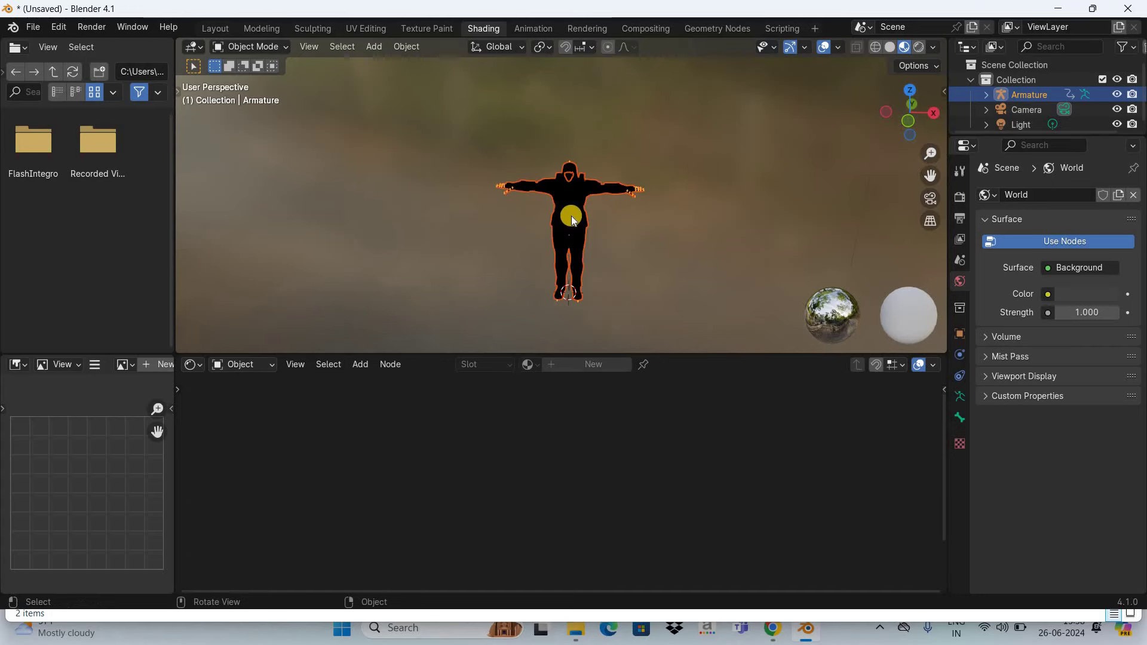
pyautogui.click(572, 221)
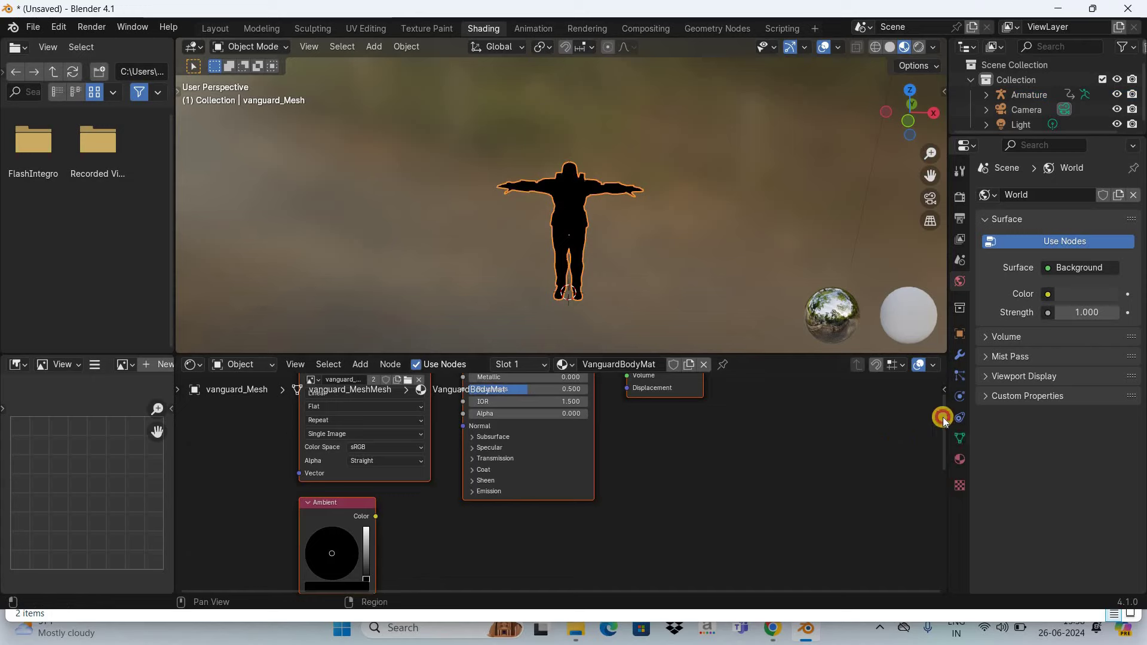
pyautogui.scroll(3, 942, 417)
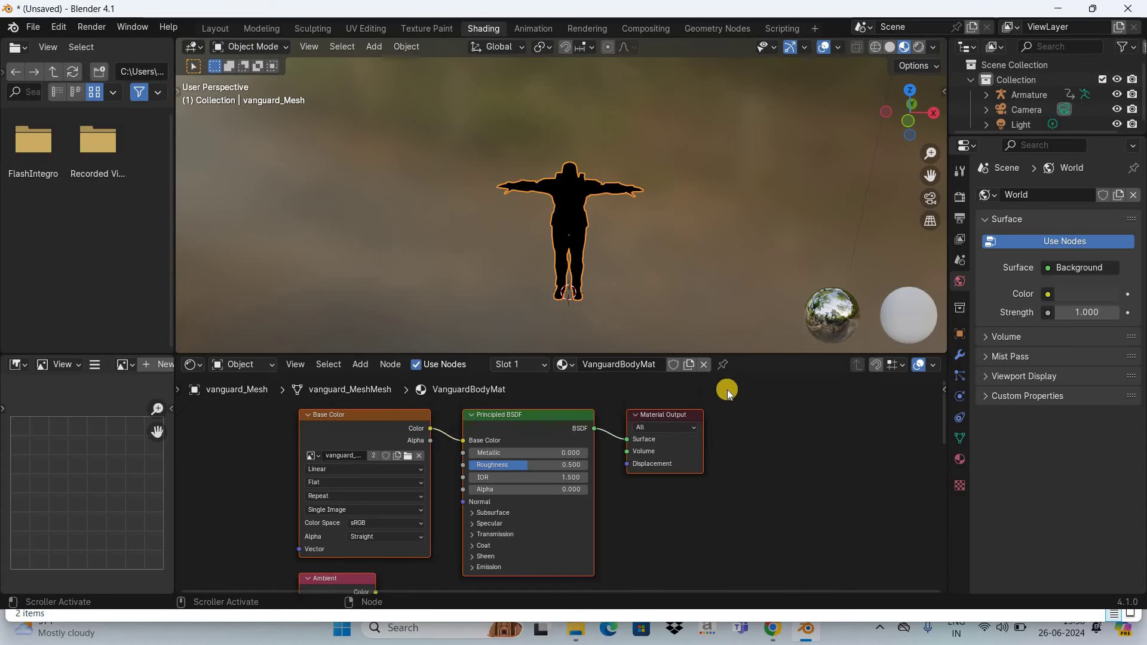
# - Swap the mesh's material for a new Material.001 and launch Principled Texture Setup (Ctrl+Shift+T)
pyautogui.click(703, 364)
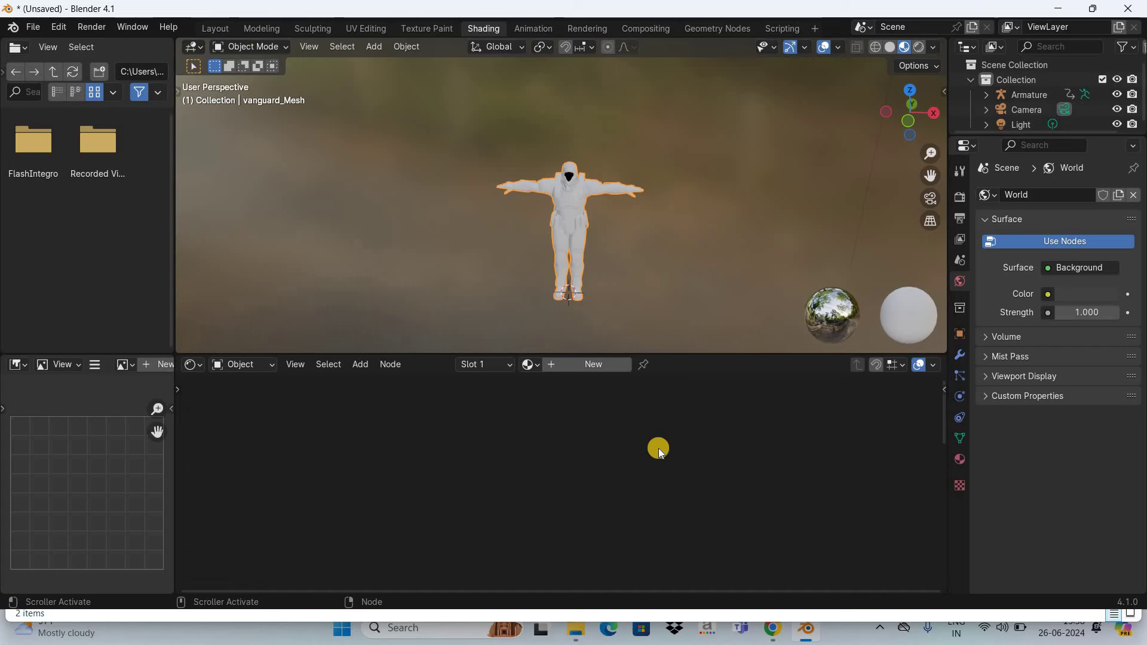
pyautogui.click(601, 367)
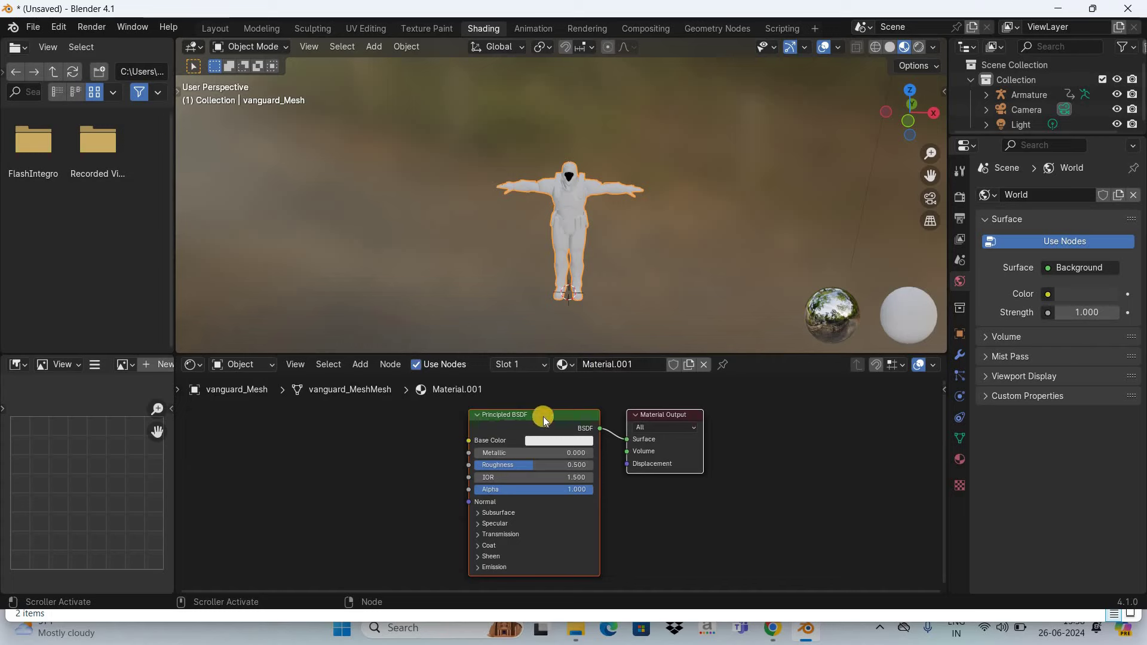
pyautogui.click(346, 510)
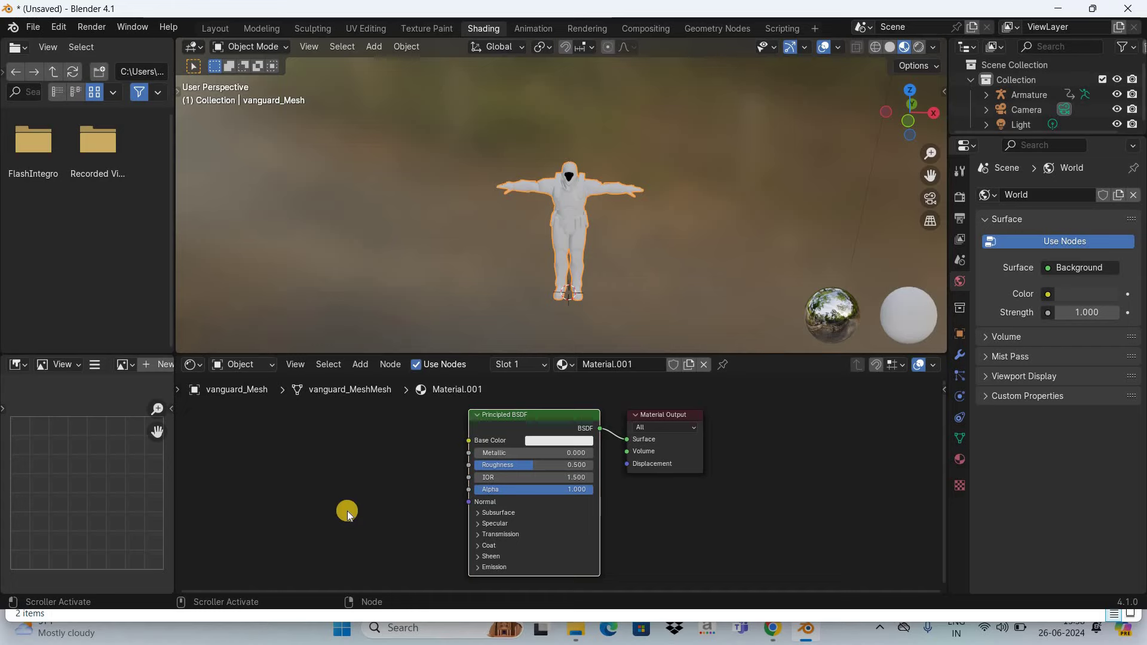
pyautogui.hotkey('ctrl', 'shift', 't')
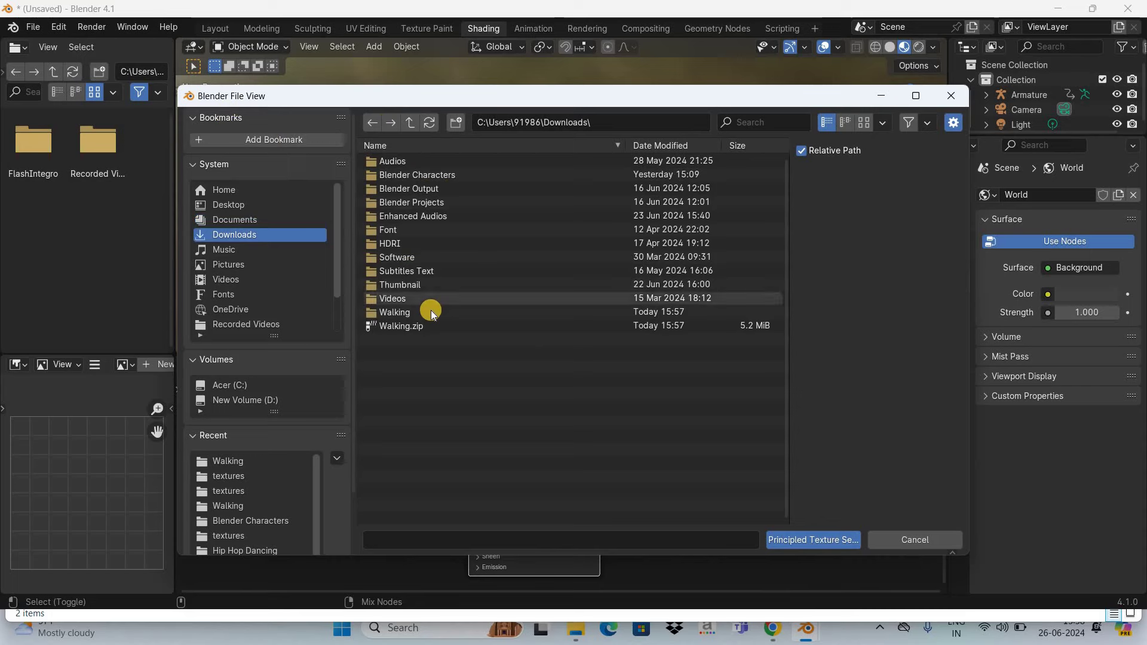
# - Load the three vanguard PNGs from Downloads > Walking > textures through Principled Texture Setup
pyautogui.doubleClick(432, 310)
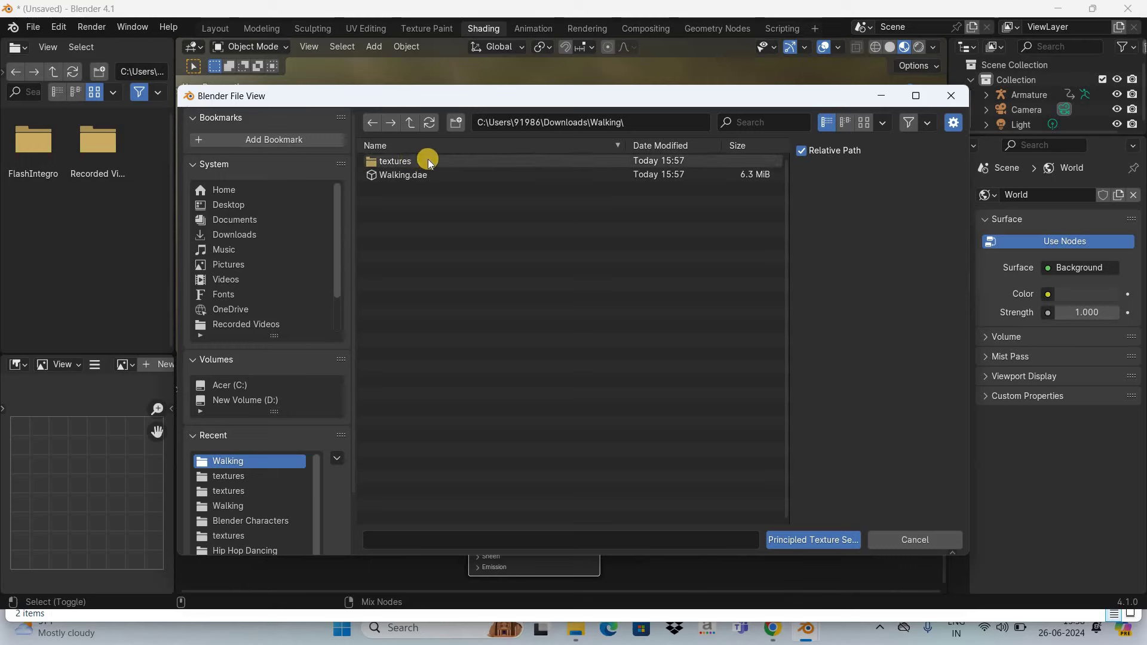
pyautogui.doubleClick(436, 160)
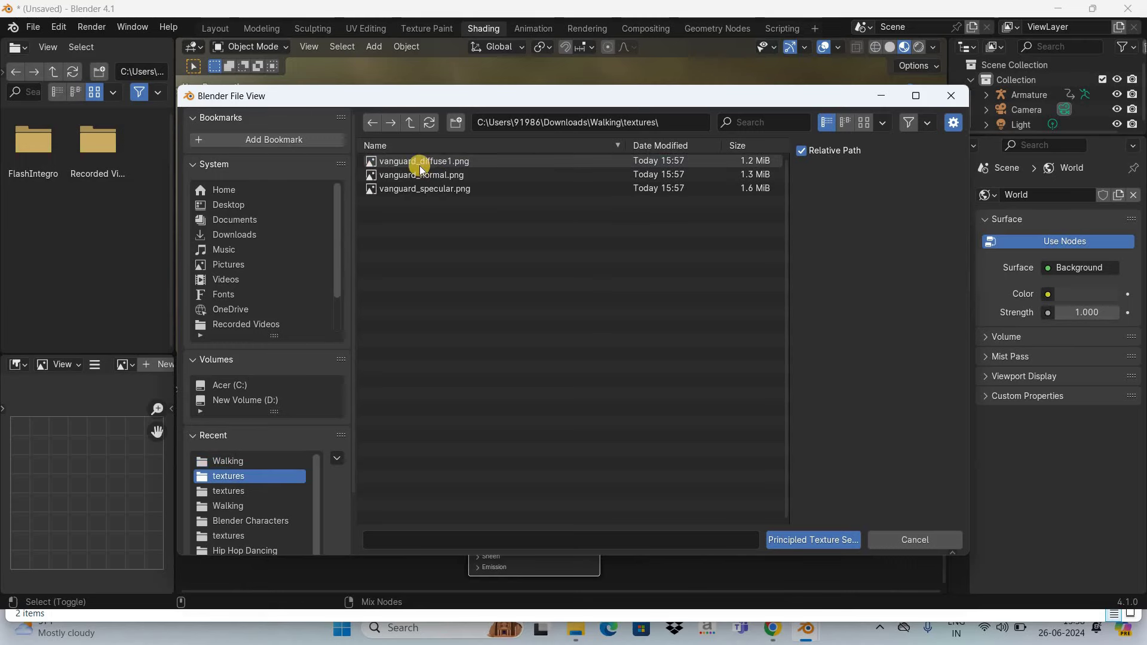
pyautogui.click(402, 160)
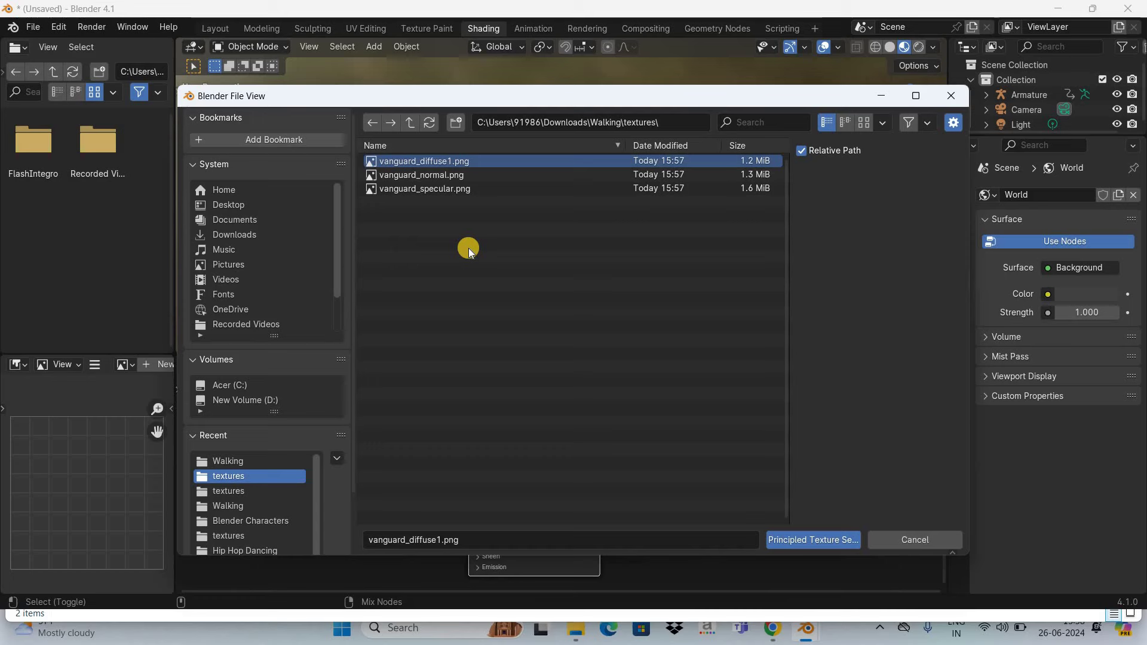
pyautogui.press('a')
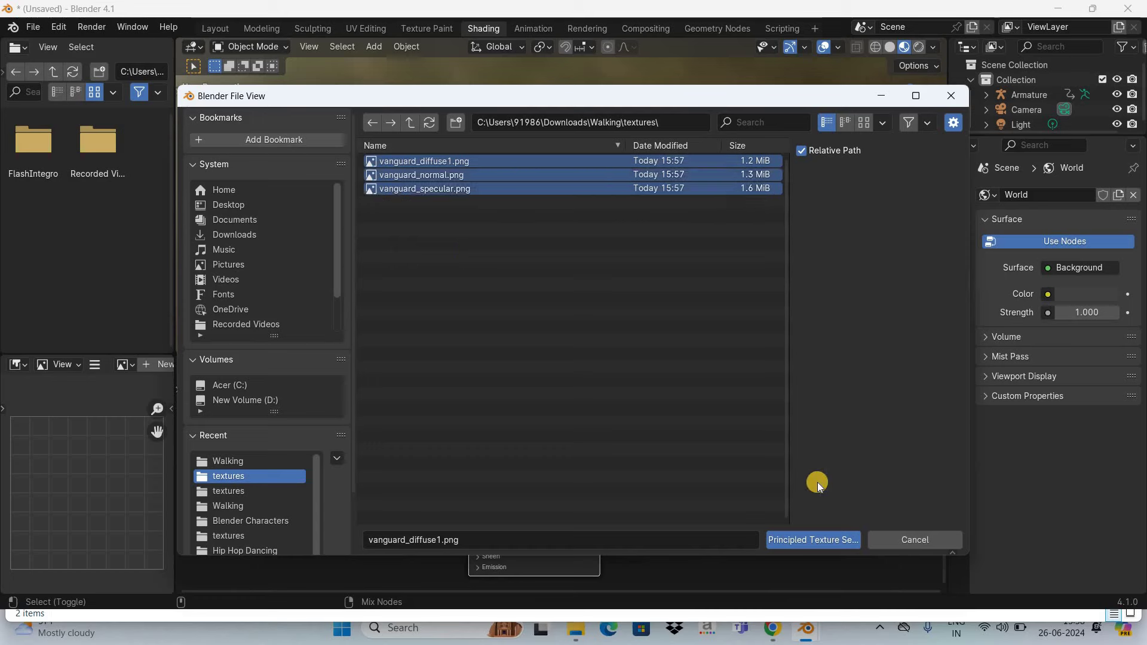
pyautogui.click(822, 542)
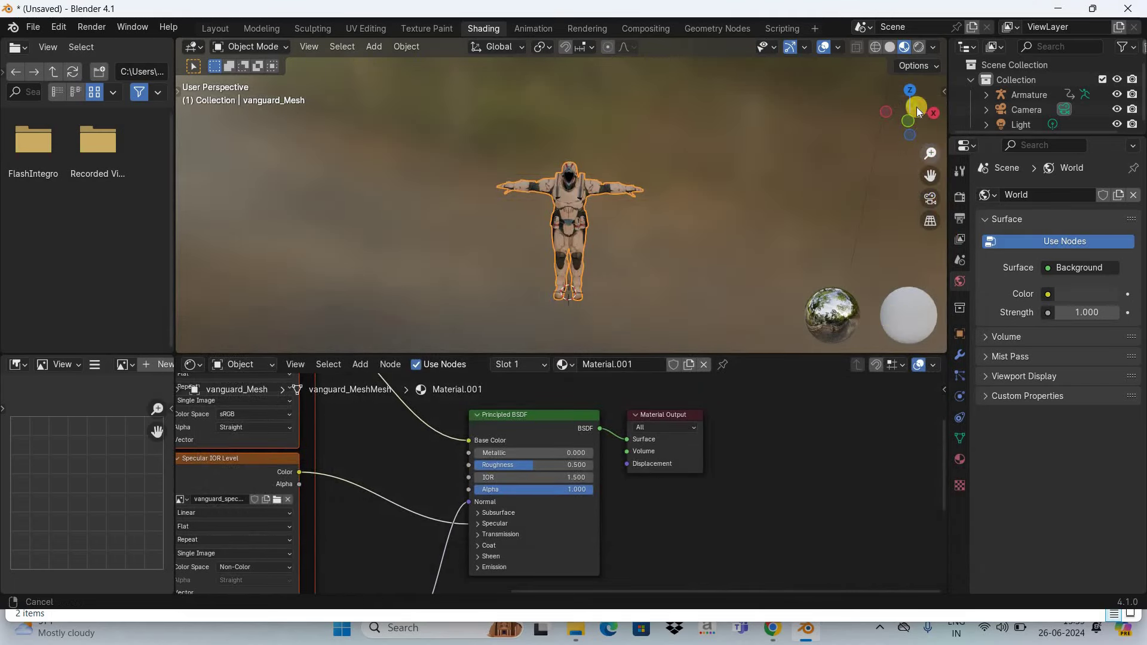
# - Play the Vanguard character's walk animation from an overhead view, then return to the Layout workspace
pyautogui.moveTo(918, 111); pyautogui.dragTo(740, 123)
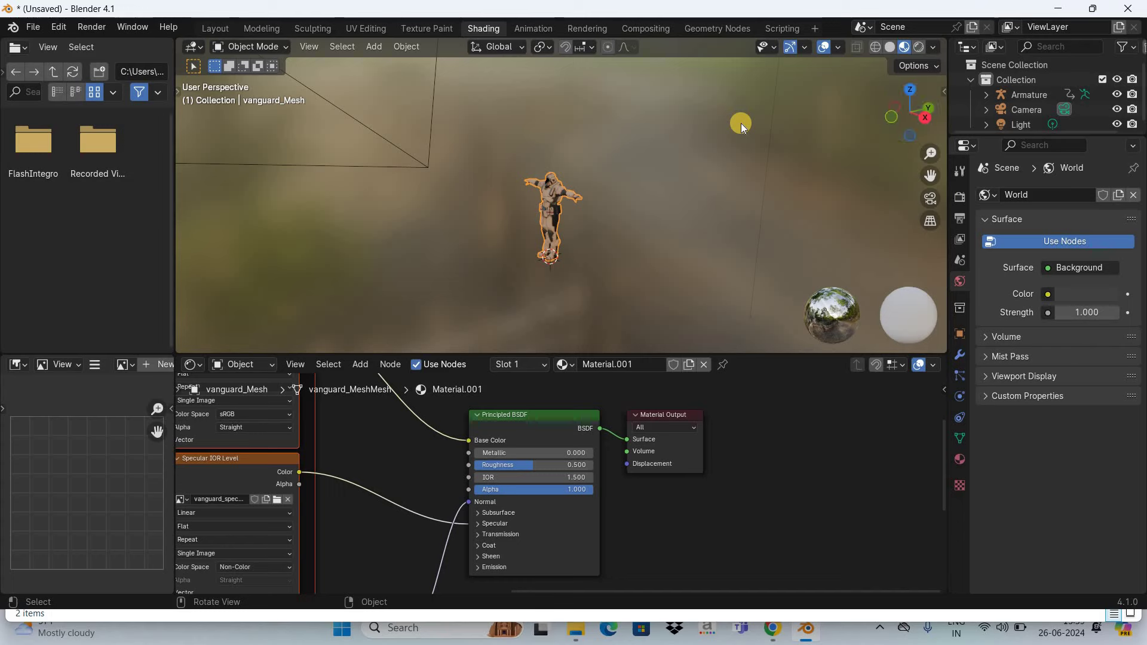
pyautogui.press('space')
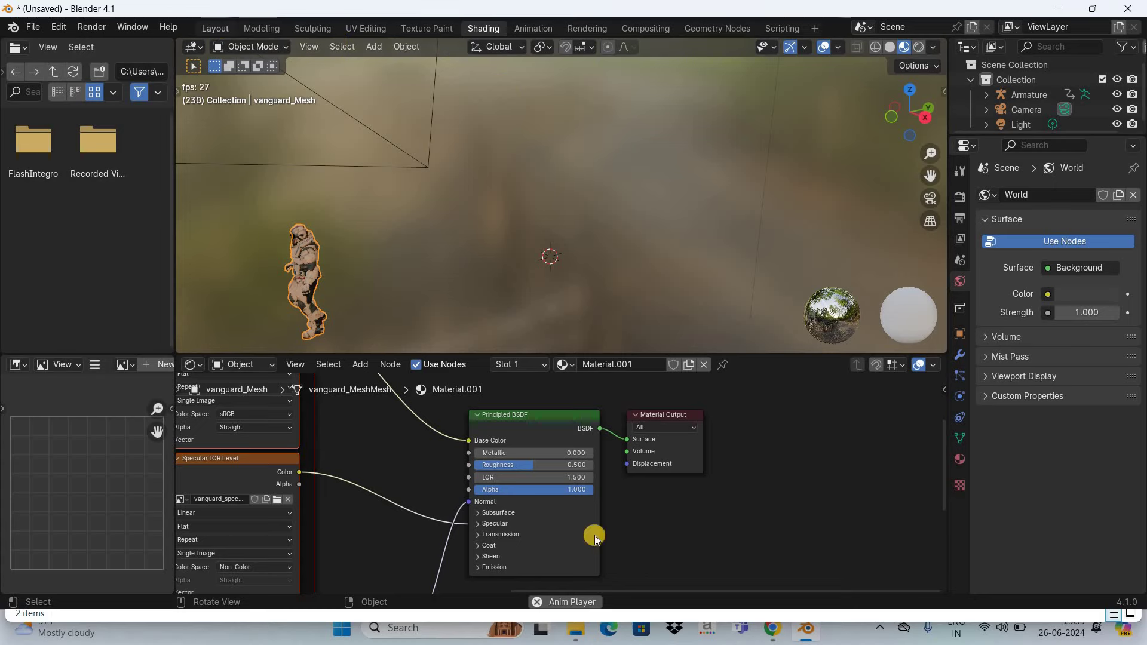
pyautogui.hotkey('ctrl', 'pageup')
pyautogui.hotkey('ctrl', 'pageup')
pyautogui.hotkey('ctrl', 'pageup')
pyautogui.hotkey('ctrl', 'pageup')
pyautogui.hotkey('ctrl', 'pageup')
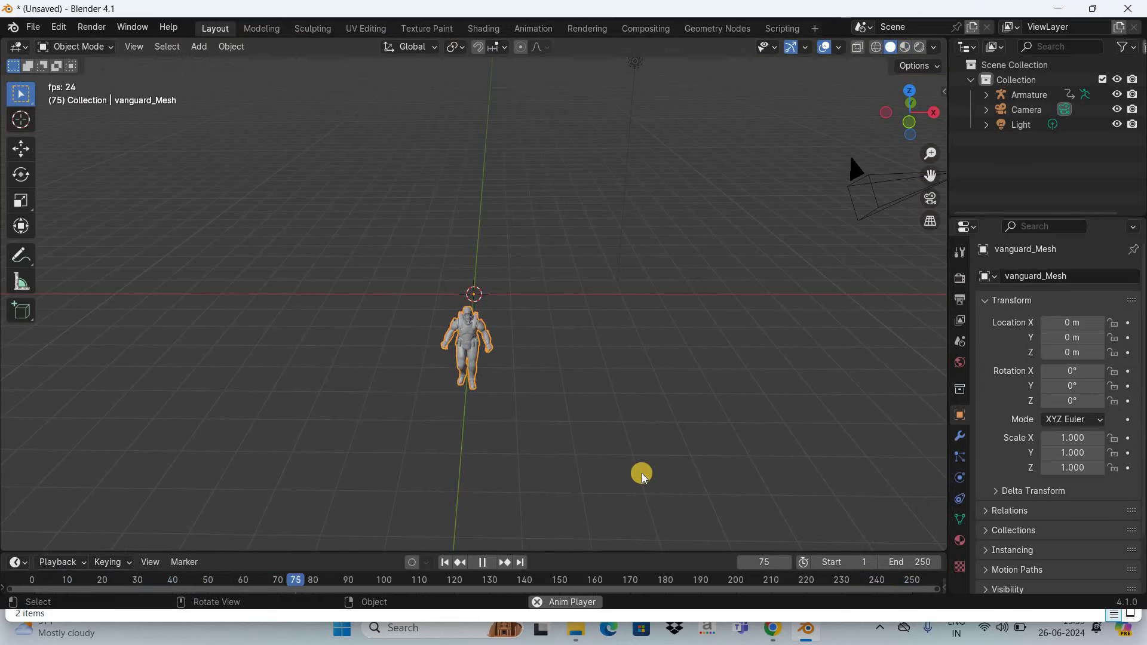
# - Stop playback, change the timeline end frame from 250 to 60, and replay the walk cycle
pyautogui.press('space')
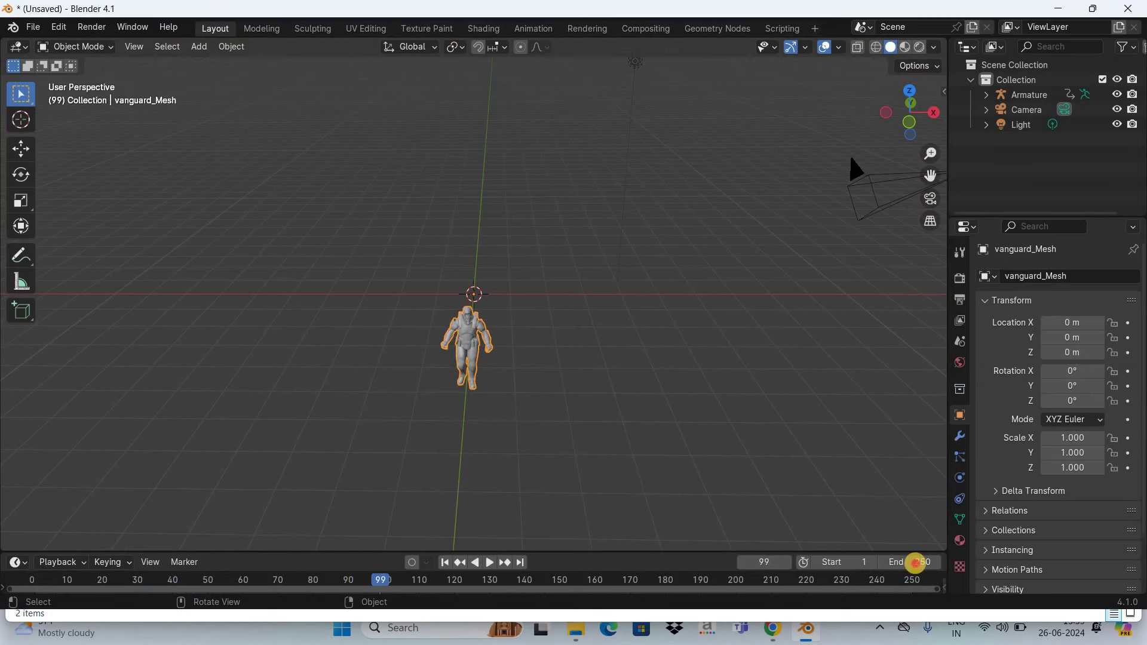
pyautogui.click(915, 563)
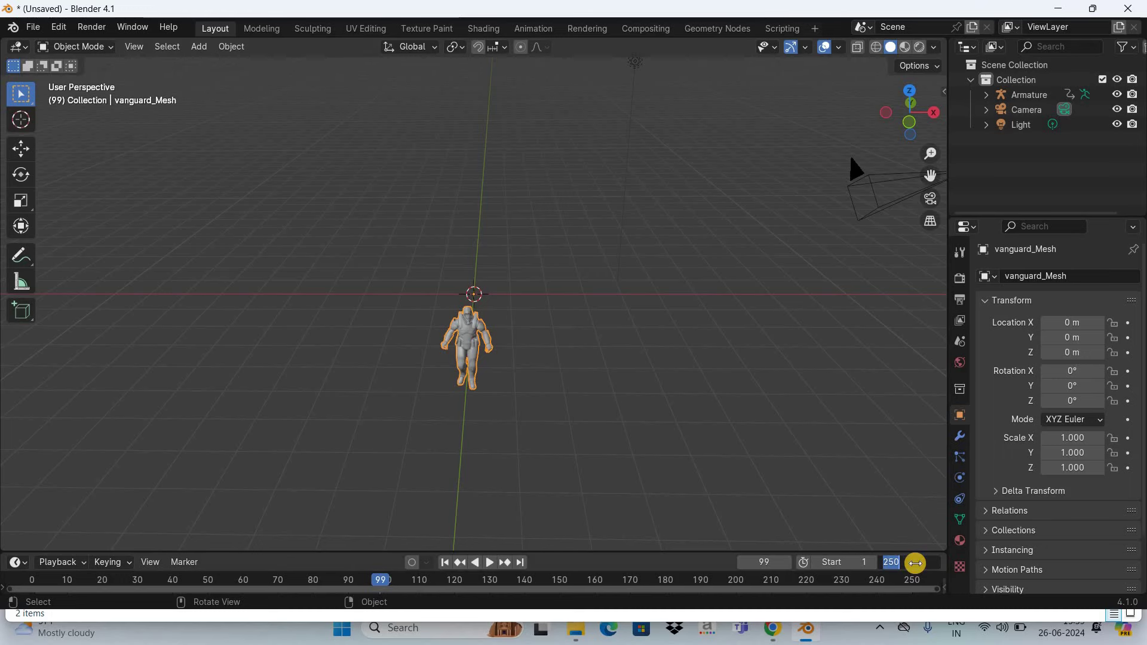
pyautogui.write('60')
pyautogui.press('Return')
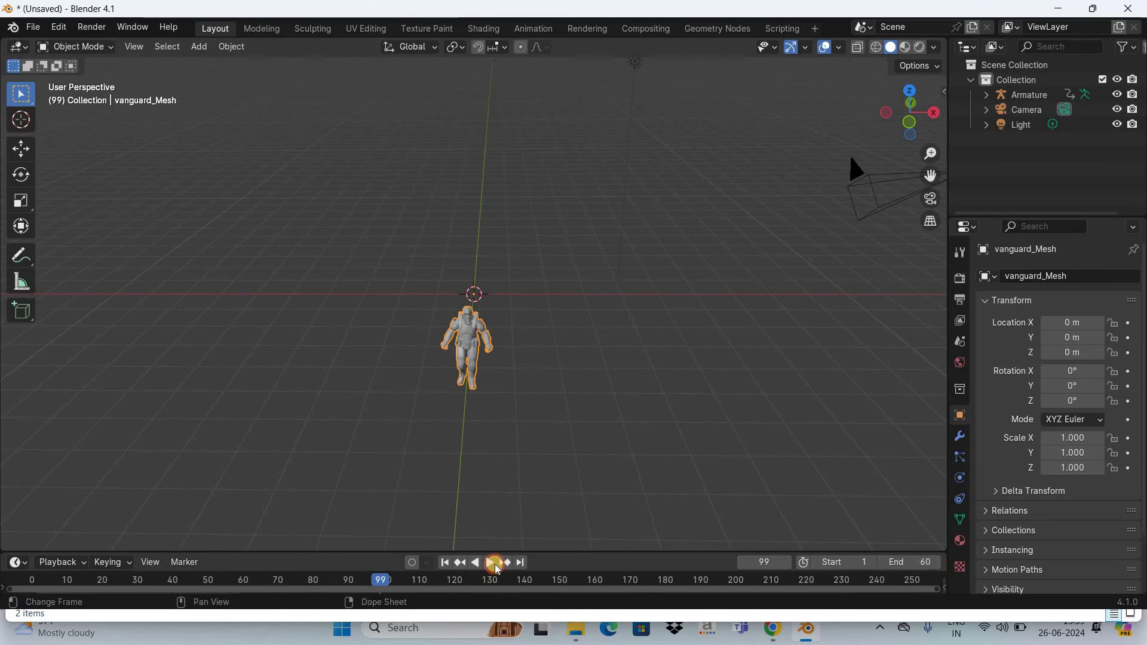
pyautogui.click(493, 563)
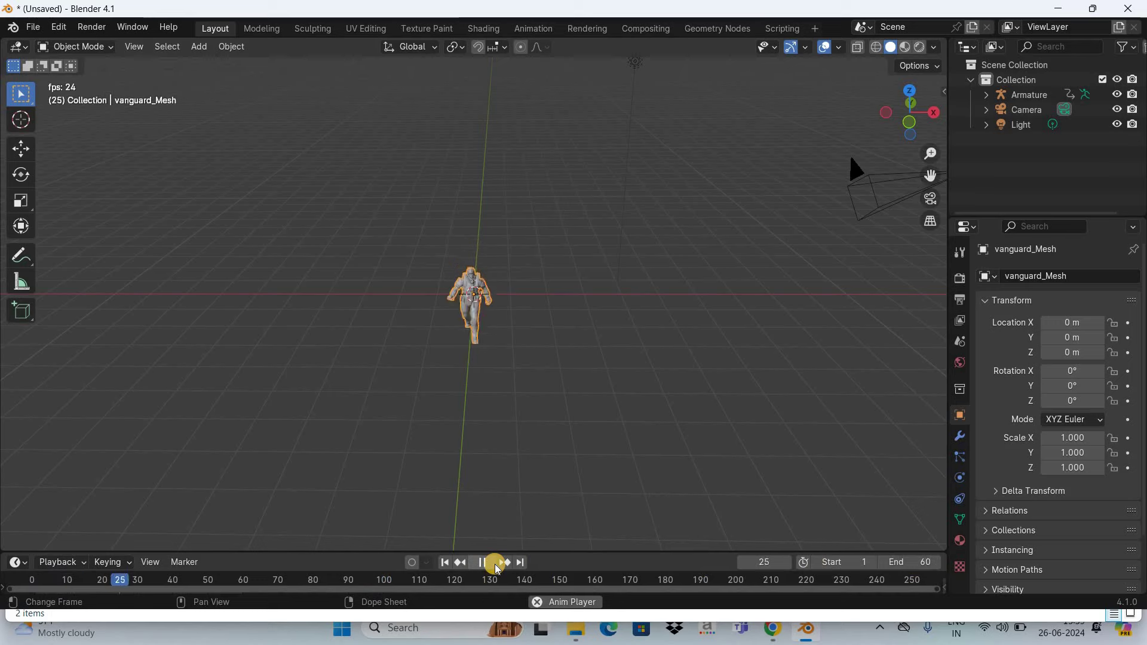